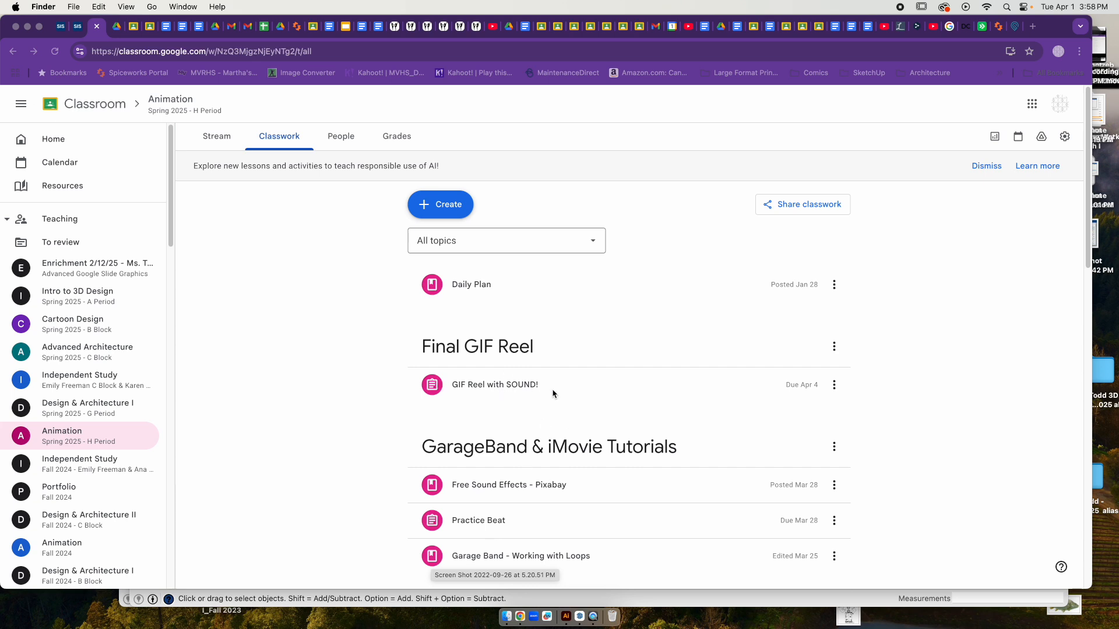
Open the full instructions of the "GIF Reel with SOUND!" assignment and review the required GIFs and GarageBand Practice Beat.
{"action": "left_click", "coordinate": [514, 387]}
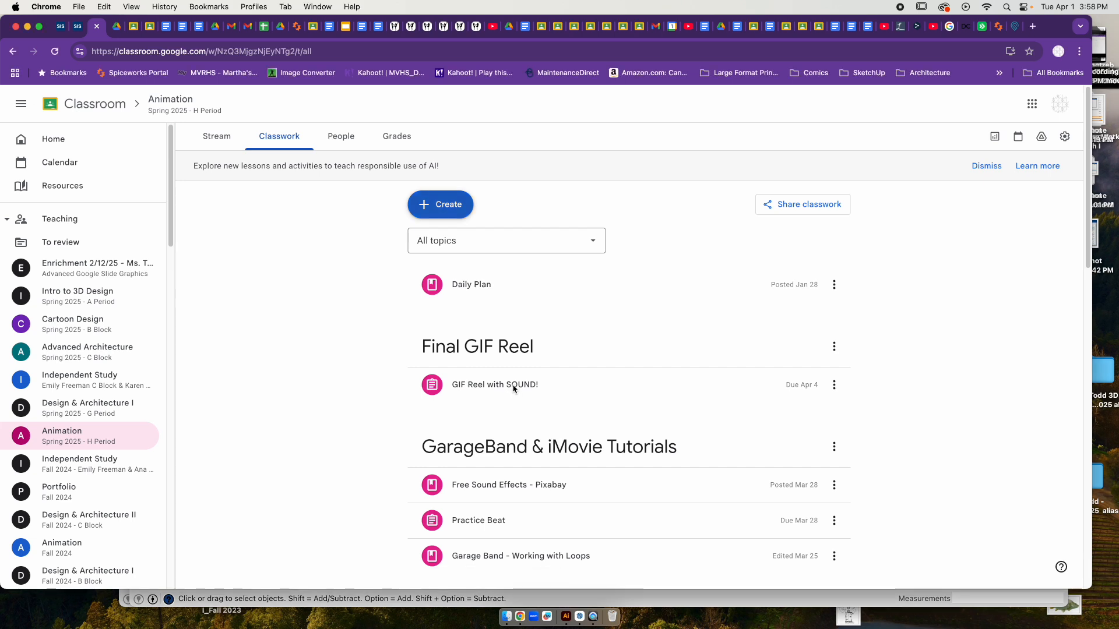
{"action": "left_click", "coordinate": [514, 387]}
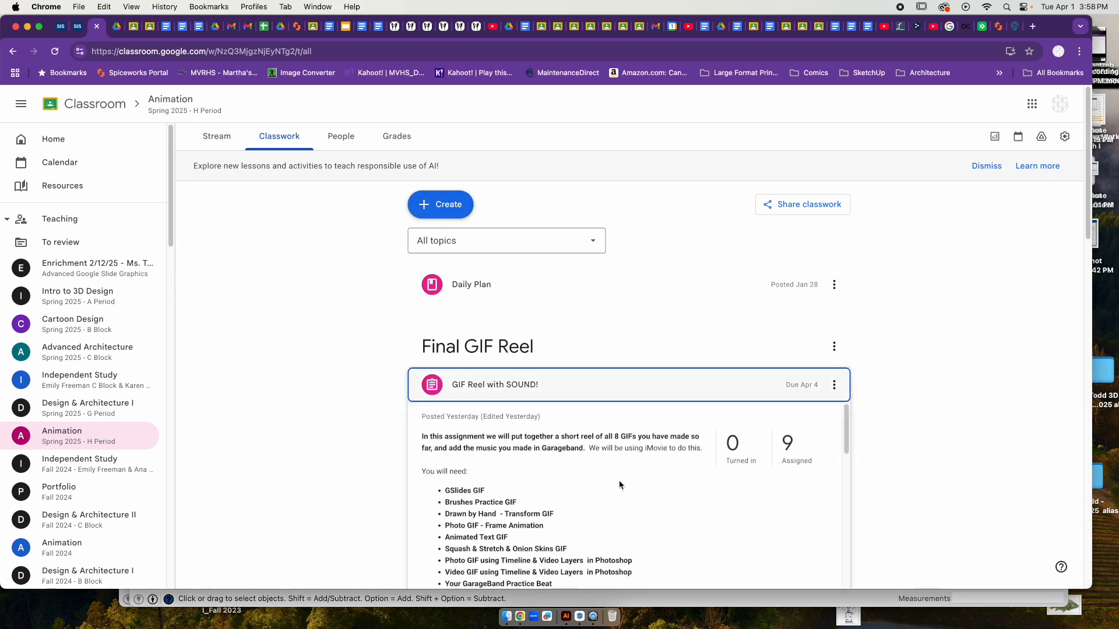
{"action": "scroll", "coordinate": [619, 485], "scroll_direction": "down", "scroll_amount": 2}
{"action": "scroll", "coordinate": [844, 457], "scroll_direction": "down", "scroll_amount": 3}
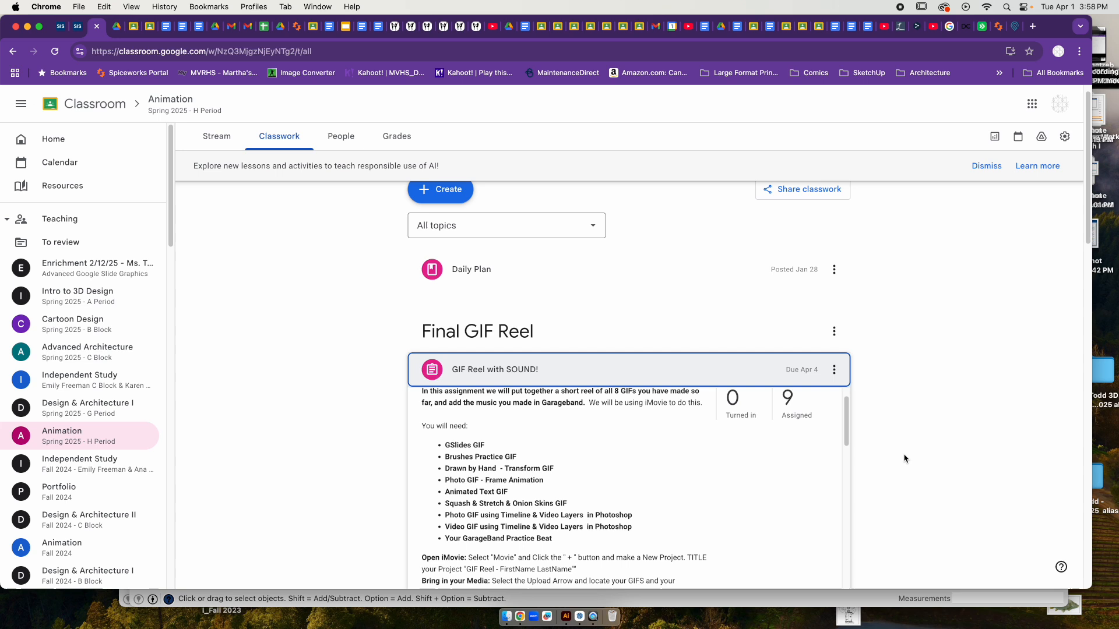
{"action": "left_click", "coordinate": [460, 465]}
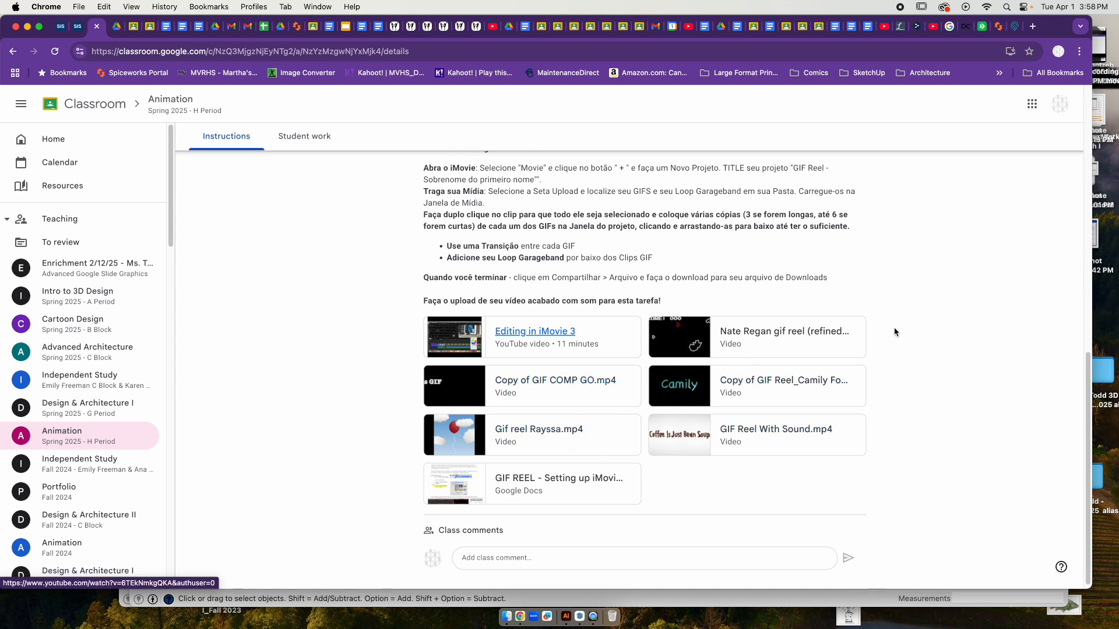
{"action": "scroll", "coordinate": [873, 327], "scroll_direction": "up", "scroll_amount": 5}
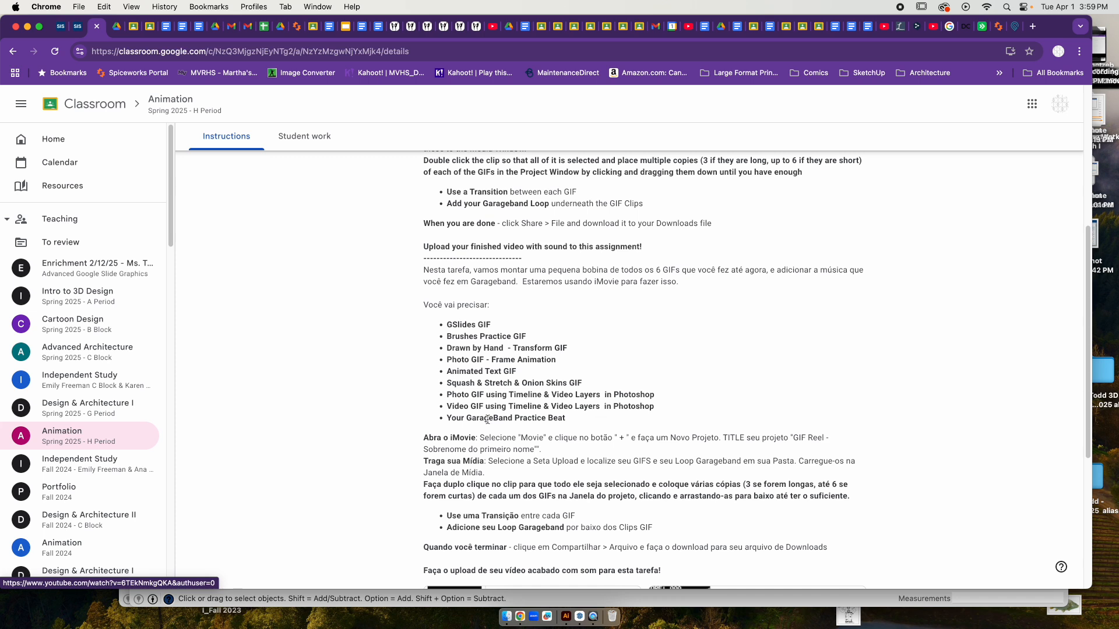
{"action": "left_click_drag", "start_coordinate": [567, 420], "coordinate": [444, 421]}
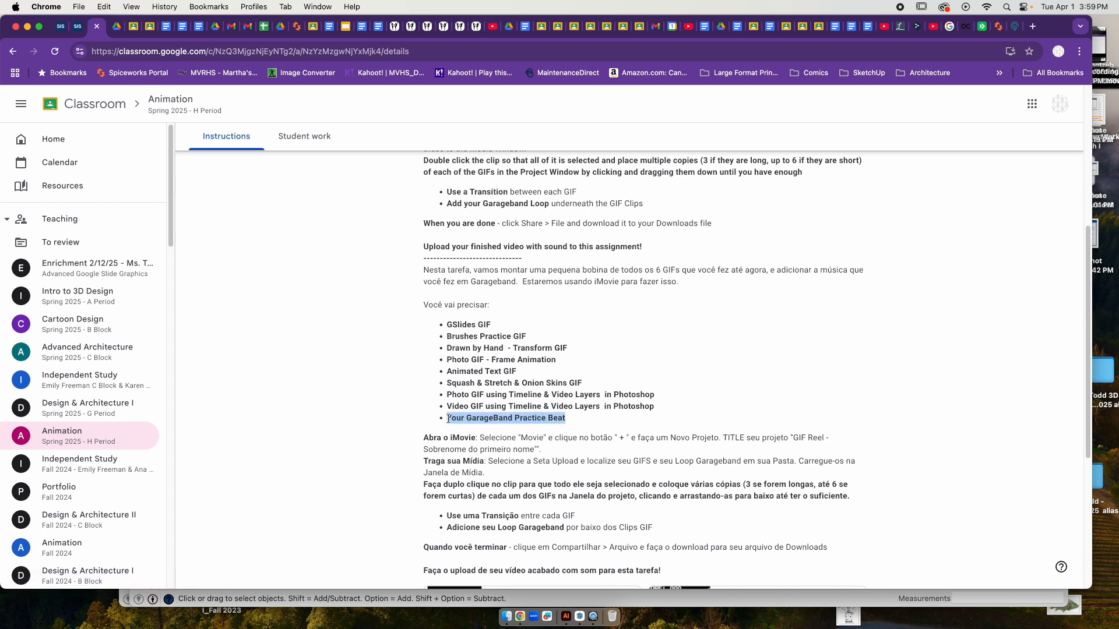
Return to the Animation class's classwork list and look over the GarageBand & iMovie Tutorials topic.
{"action": "left_click", "coordinate": [171, 100]}
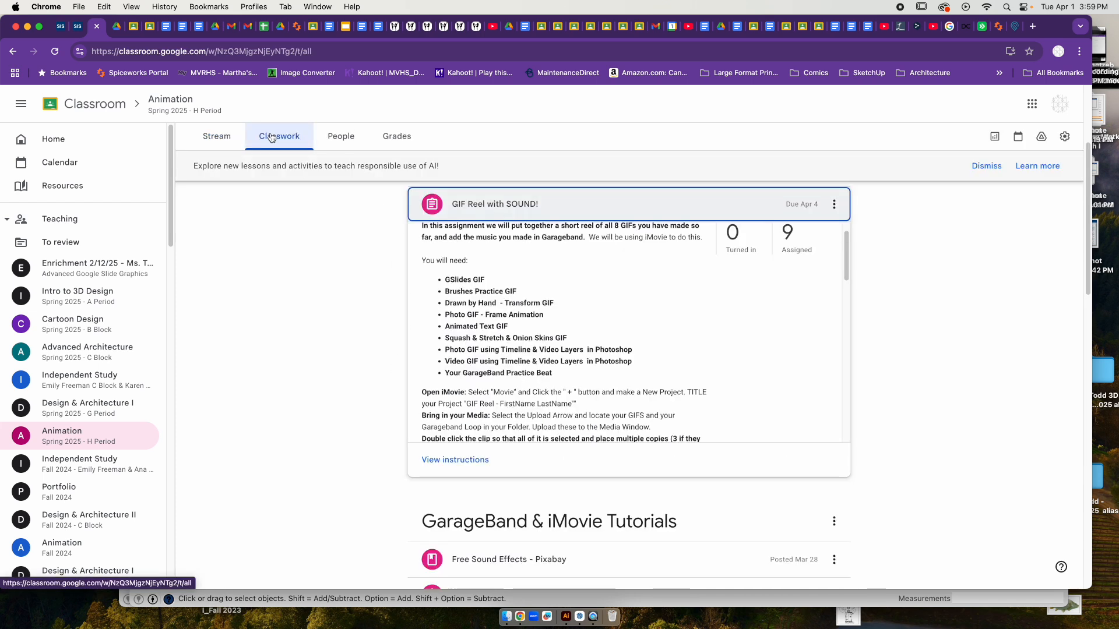
{"action": "scroll", "coordinate": [931, 387], "scroll_direction": "down", "scroll_amount": 5}
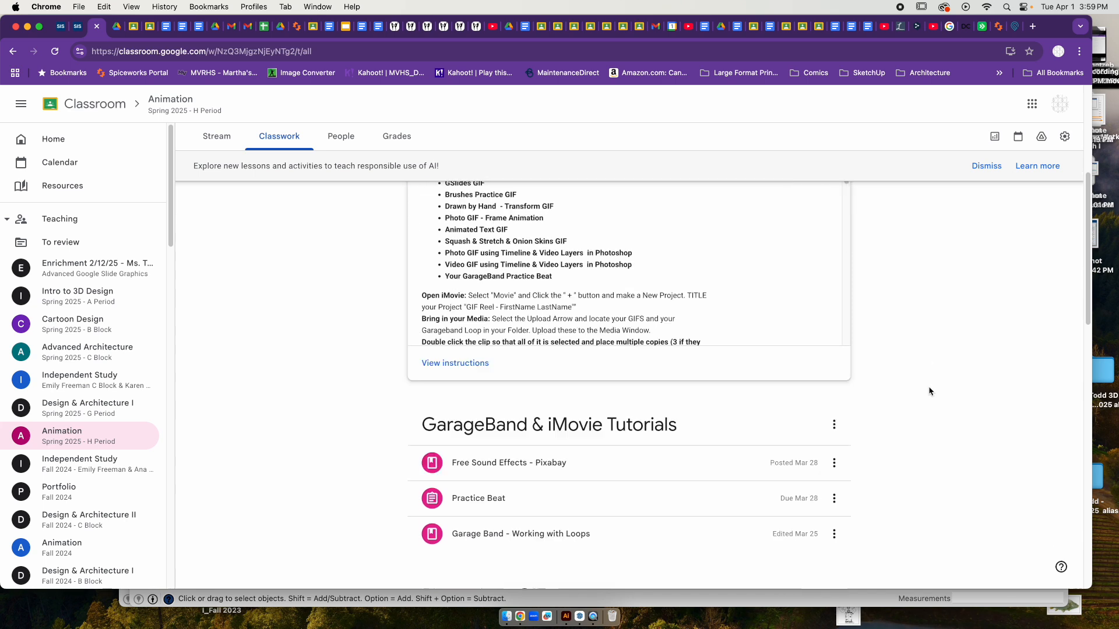
{"action": "scroll", "coordinate": [930, 391], "scroll_direction": "down", "scroll_amount": 4}
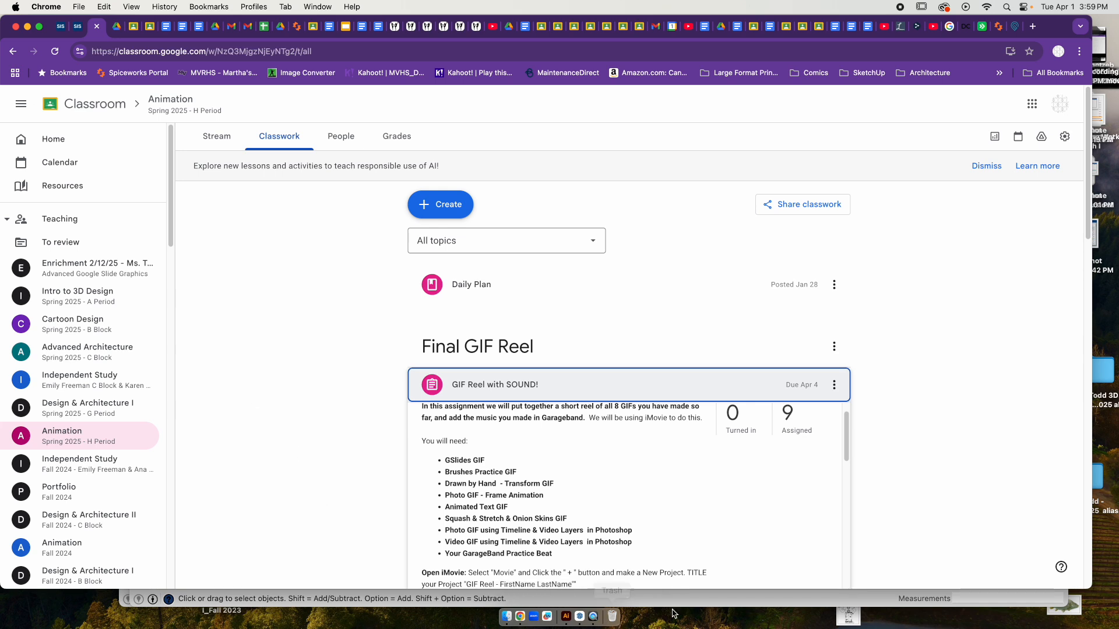
Switch to Finder and launch iMovie from the Applications folder.
{"action": "left_click", "coordinate": [507, 617]}
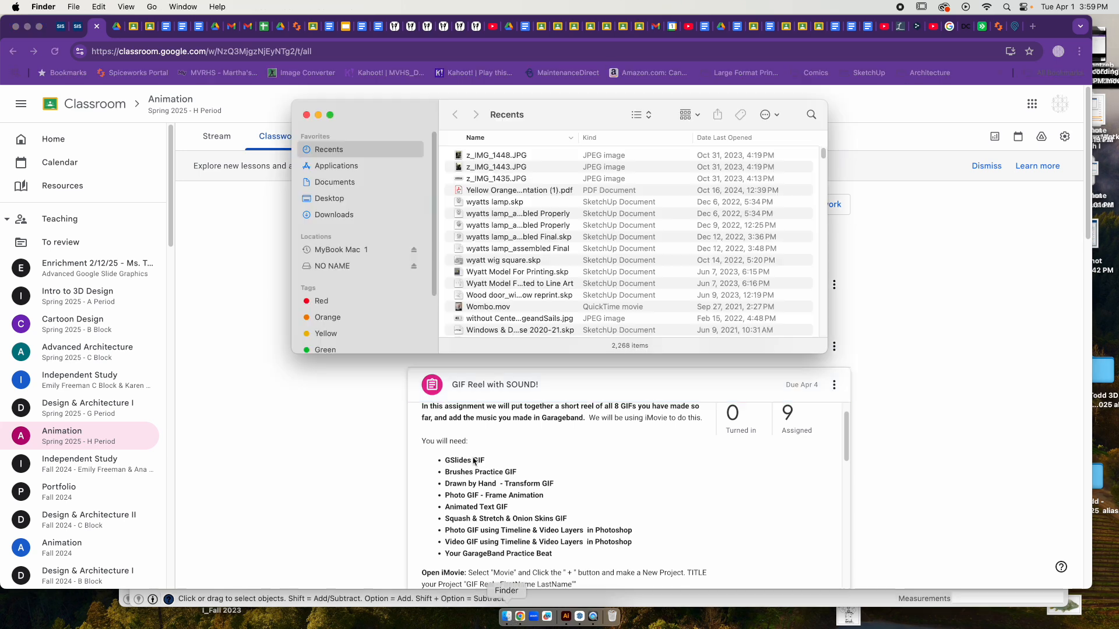
{"action": "left_click", "coordinate": [343, 167]}
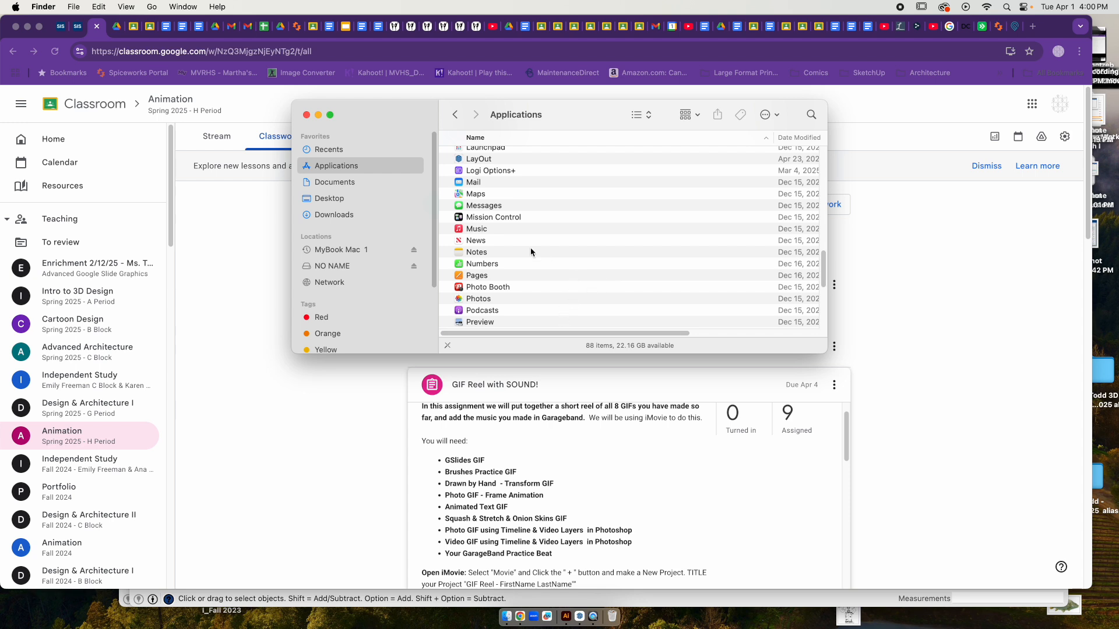
{"action": "scroll", "coordinate": [530, 258], "scroll_direction": "down", "scroll_amount": 5}
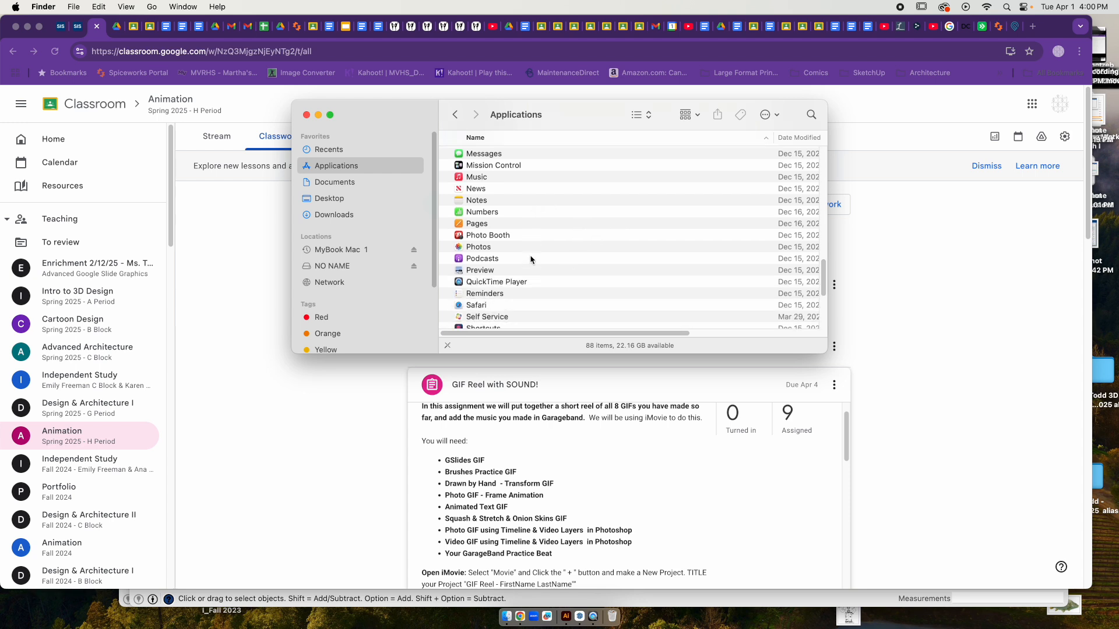
{"action": "scroll", "coordinate": [530, 256], "scroll_direction": "up", "scroll_amount": 10}
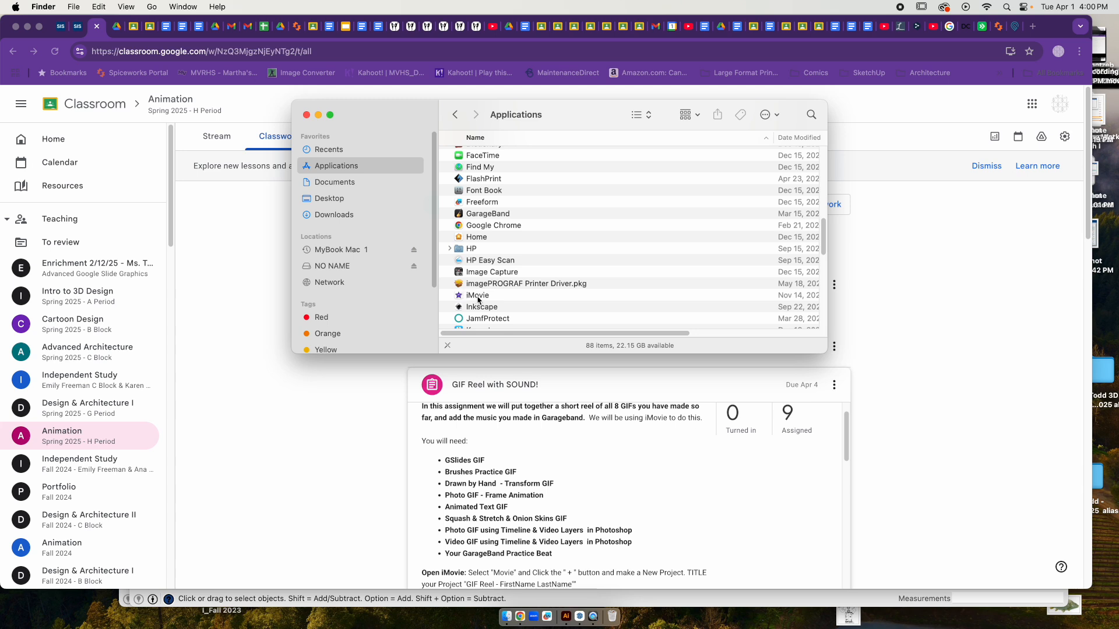
{"action": "double_click", "coordinate": [477, 296]}
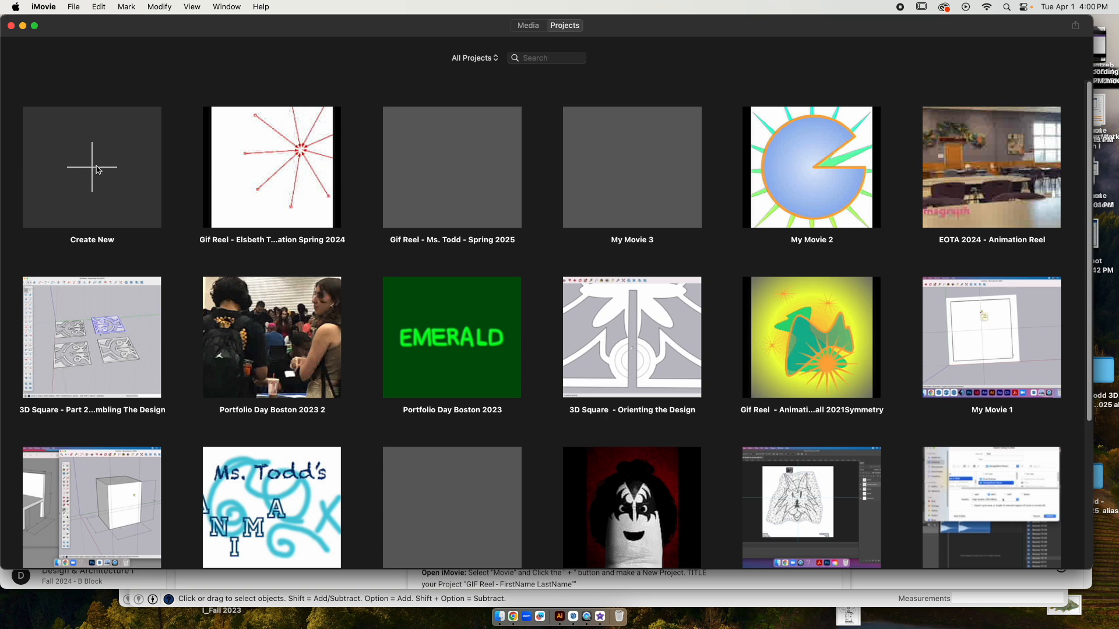
Create a new movie project and save it under the name "Gif Reel -" followed by the teacher's name.
{"action": "left_click", "coordinate": [96, 170]}
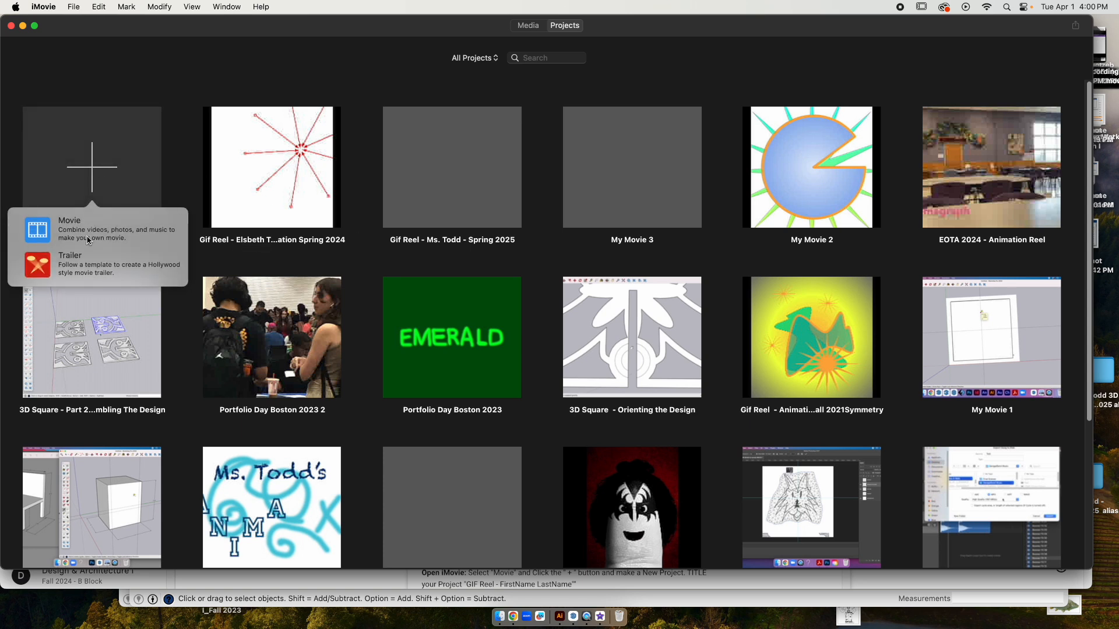
{"action": "left_click", "coordinate": [76, 230]}
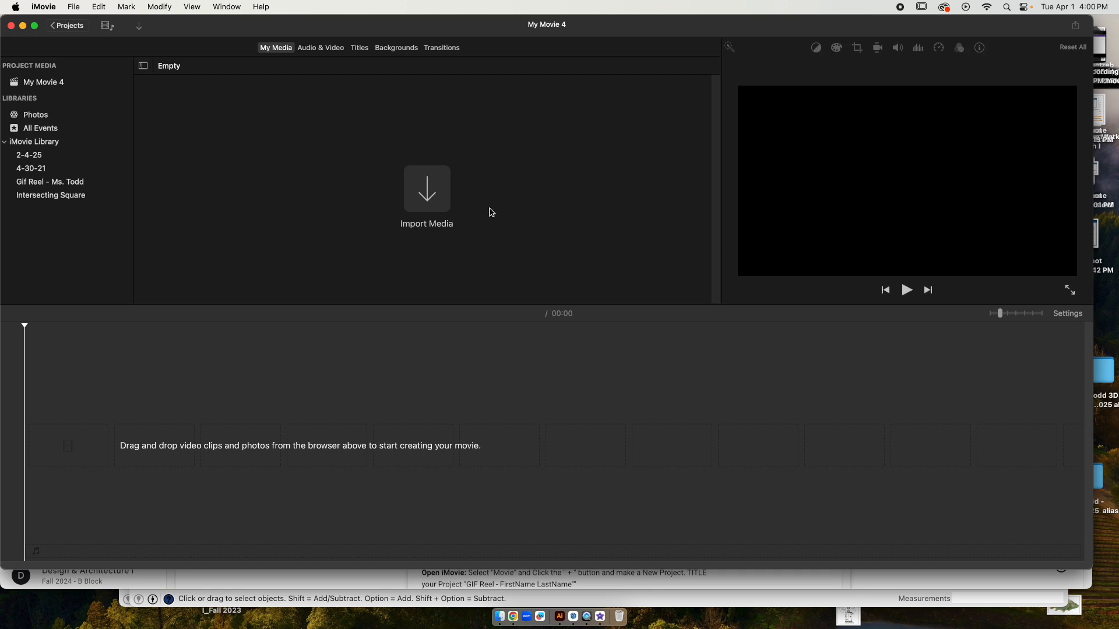
{"action": "left_click", "coordinate": [63, 27]}
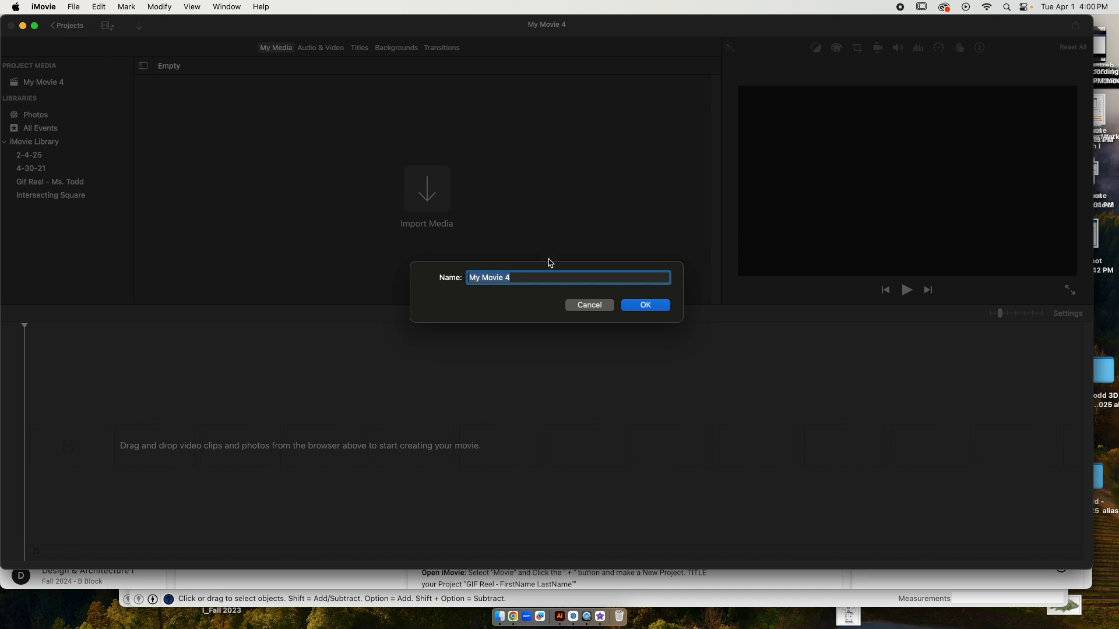
{"action": "type", "text": "Gif Reel - Ms. Todd"}
{"action": "left_click", "coordinate": [645, 306]}
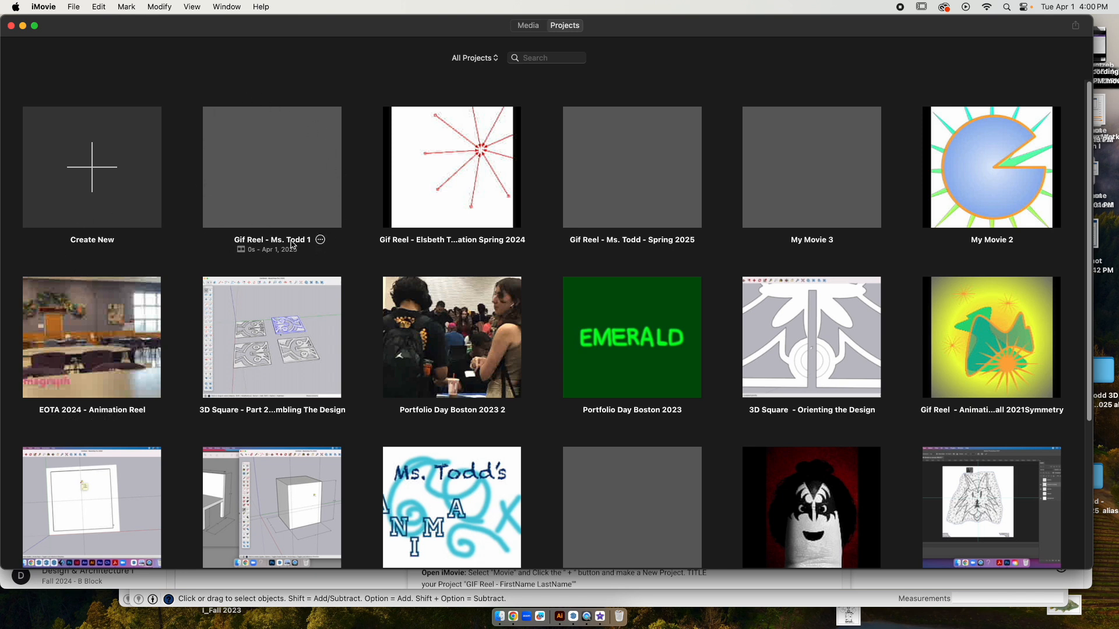
Open the new Gif Reel project and browse for media to import in the "For GIF DEMO" folder inside the Animation - Spring 2025 documents folder.
{"action": "left_click", "coordinate": [283, 190]}
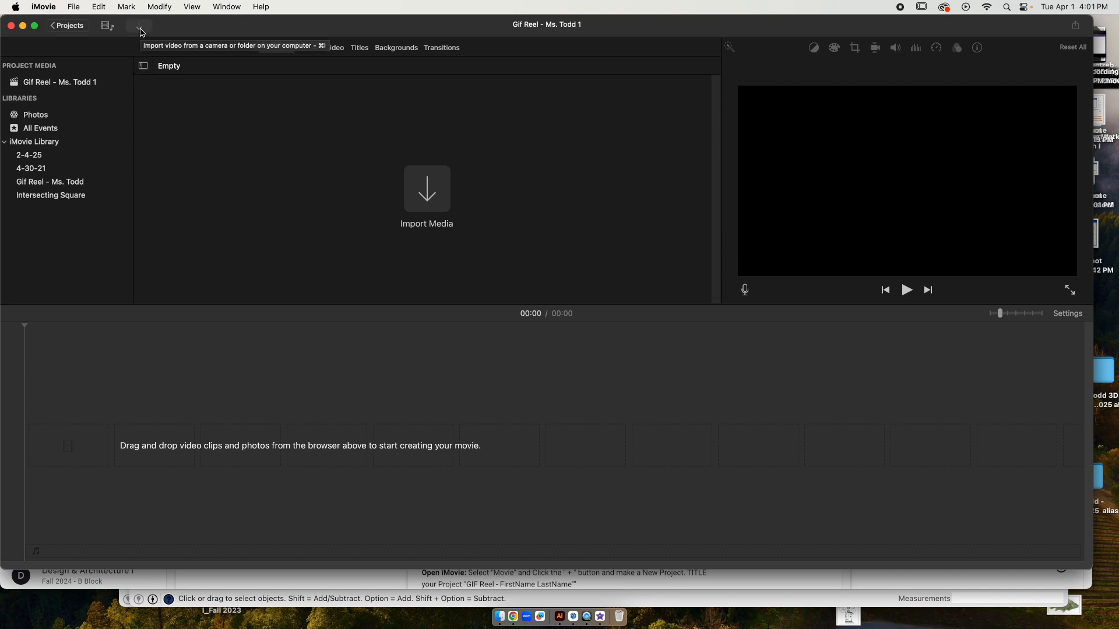
{"action": "left_click", "coordinate": [429, 206]}
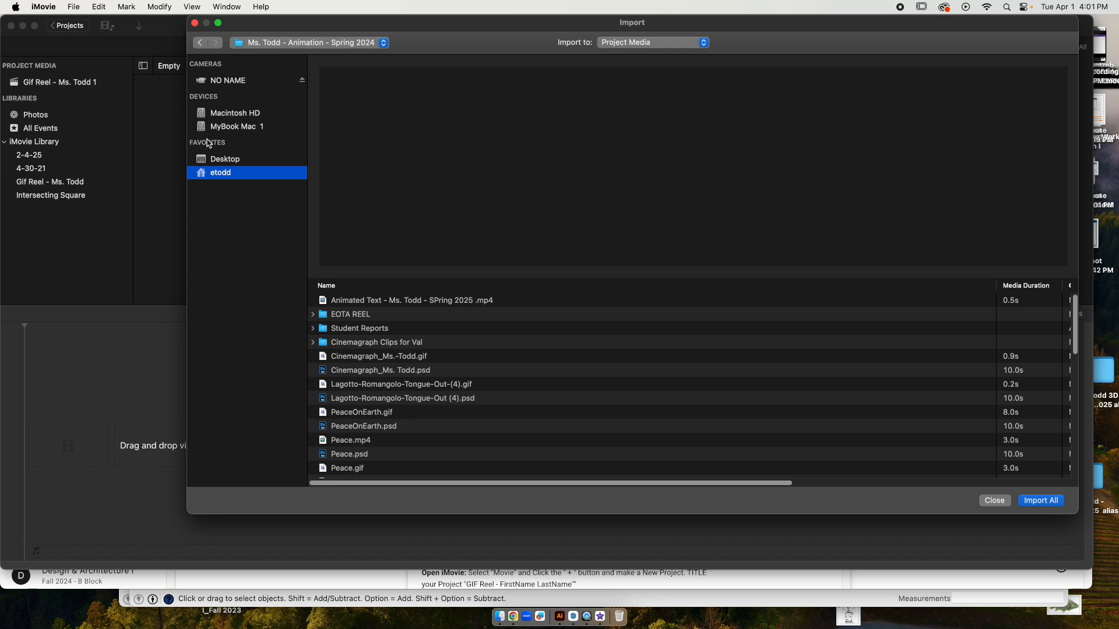
{"action": "left_click", "coordinate": [242, 116]}
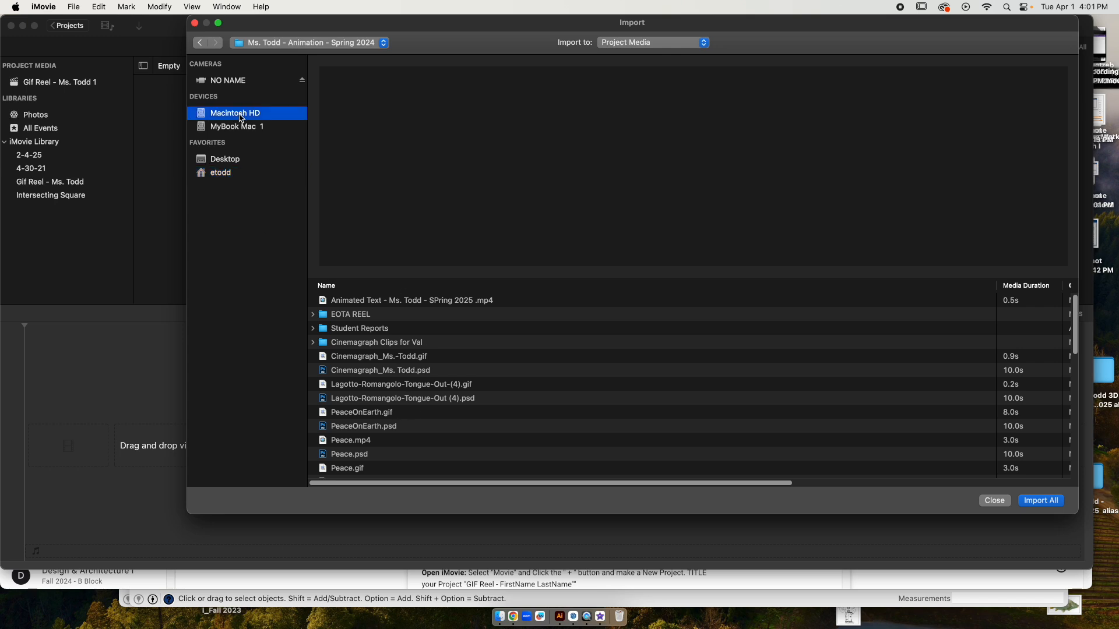
{"action": "left_click", "coordinate": [244, 176]}
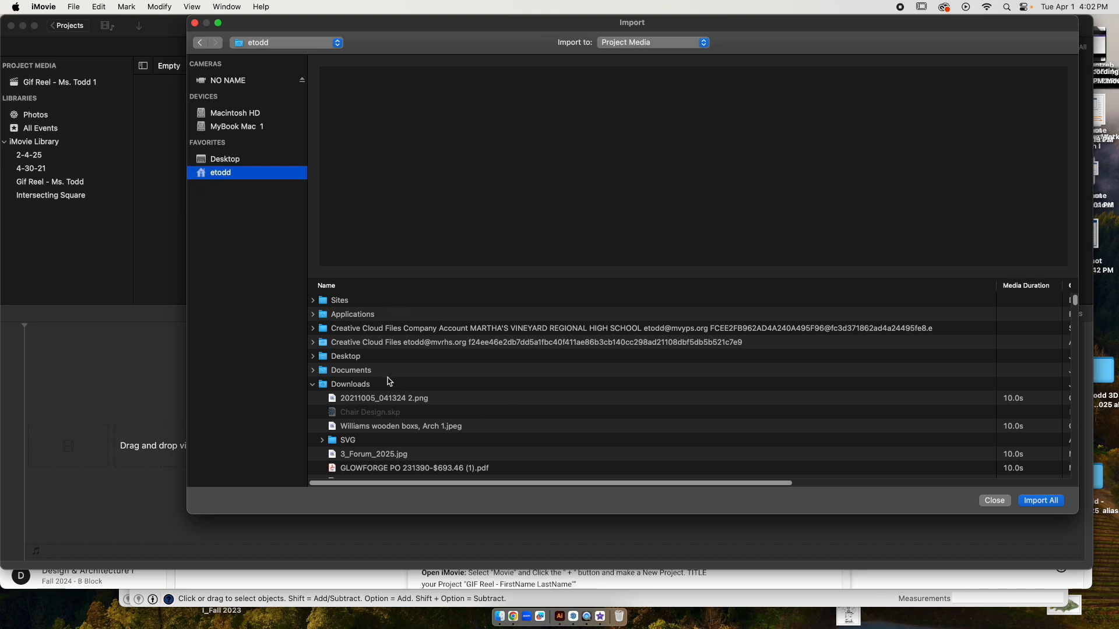
{"action": "double_click", "coordinate": [326, 373]}
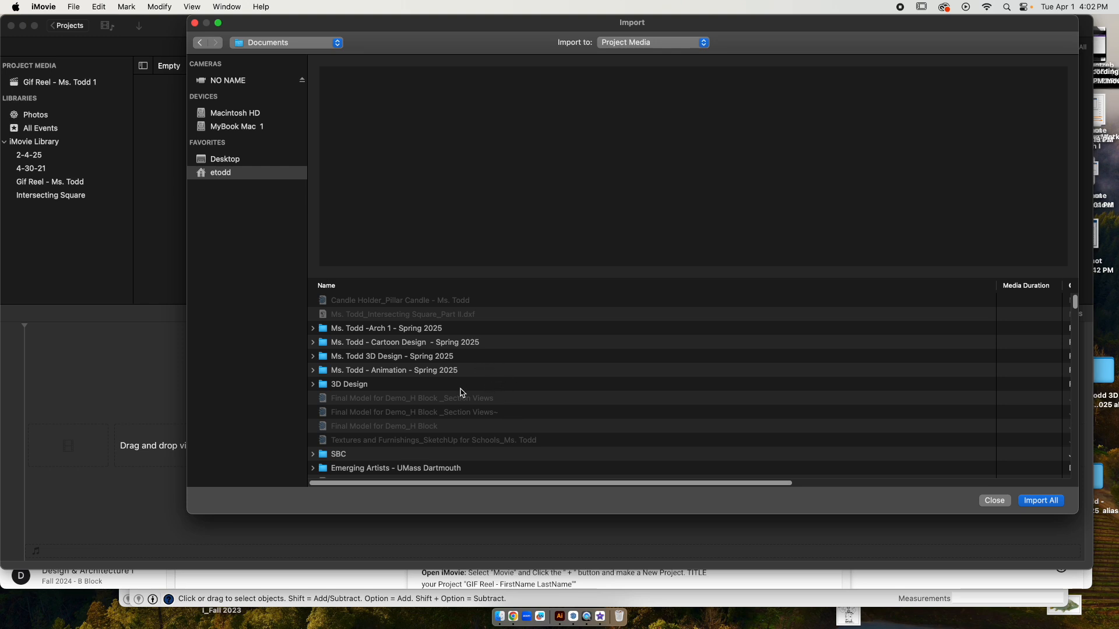
{"action": "double_click", "coordinate": [387, 372]}
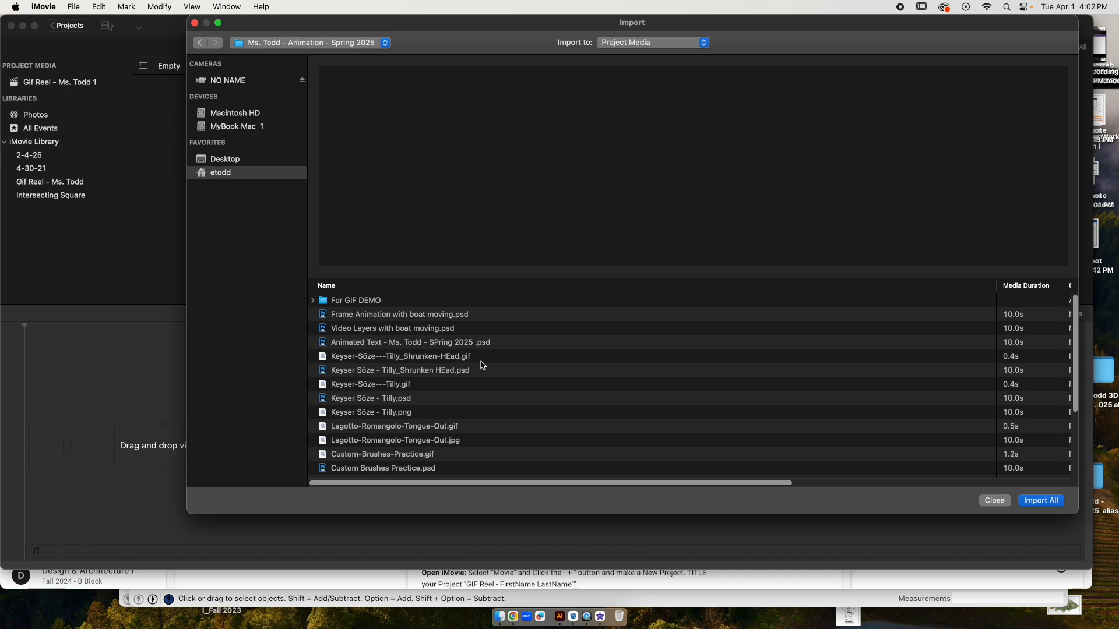
{"action": "double_click", "coordinate": [325, 303]}
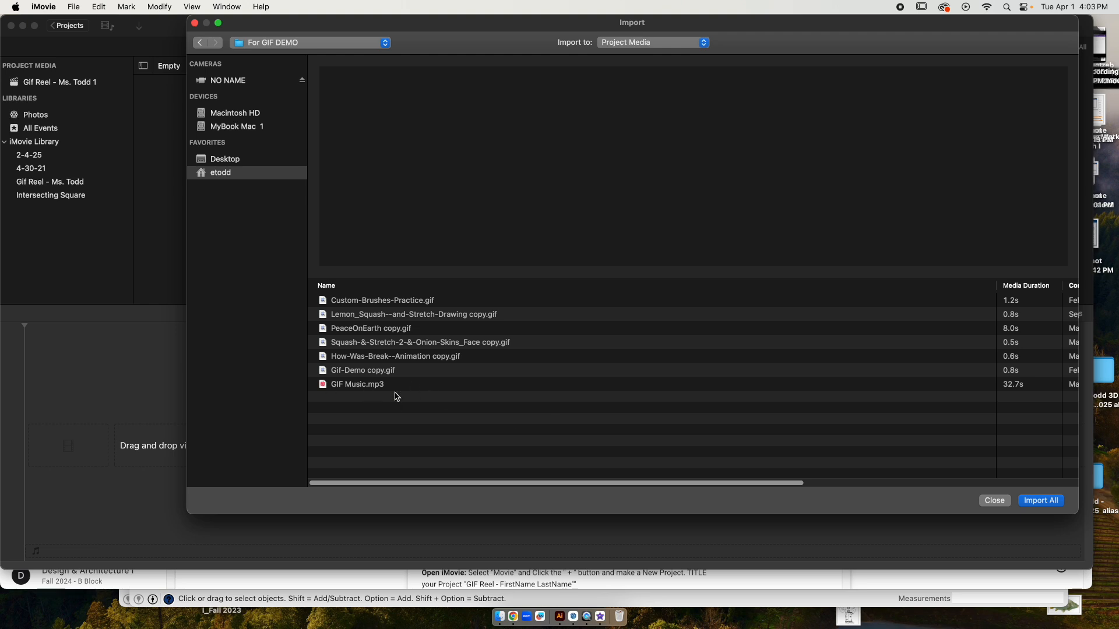
Import all six GIFs, from Custom-Brushes-Practice.gif to Gif-Demo copy.gif, together with GIF Music.mp3 into the project media.
{"action": "left_click", "coordinate": [404, 303]}
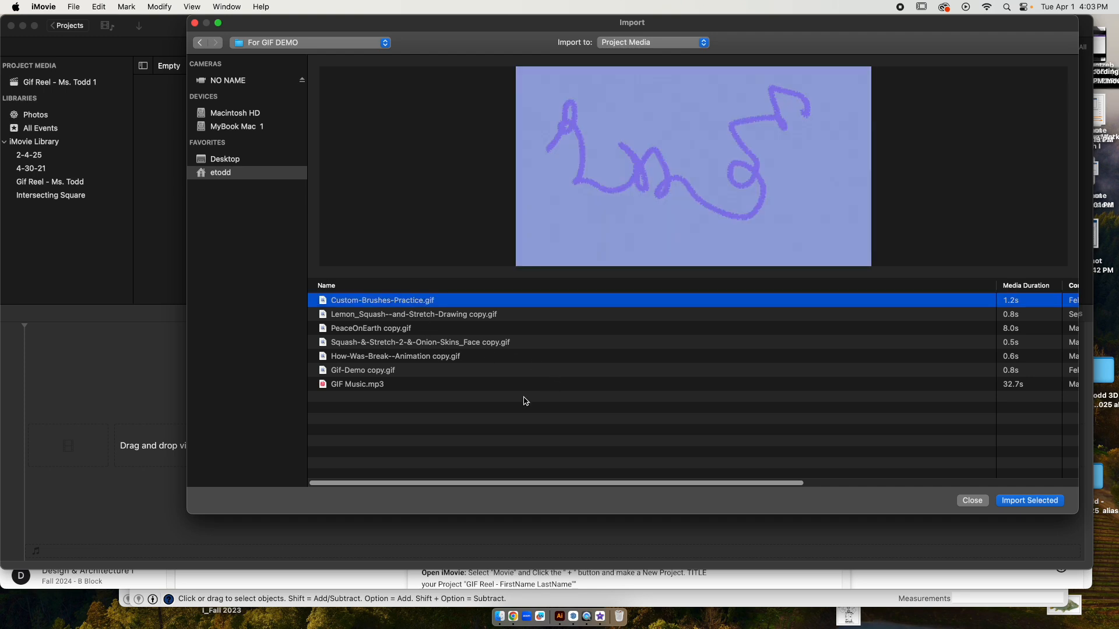
{"action": "left_click", "coordinate": [393, 371], "text": "shift"}
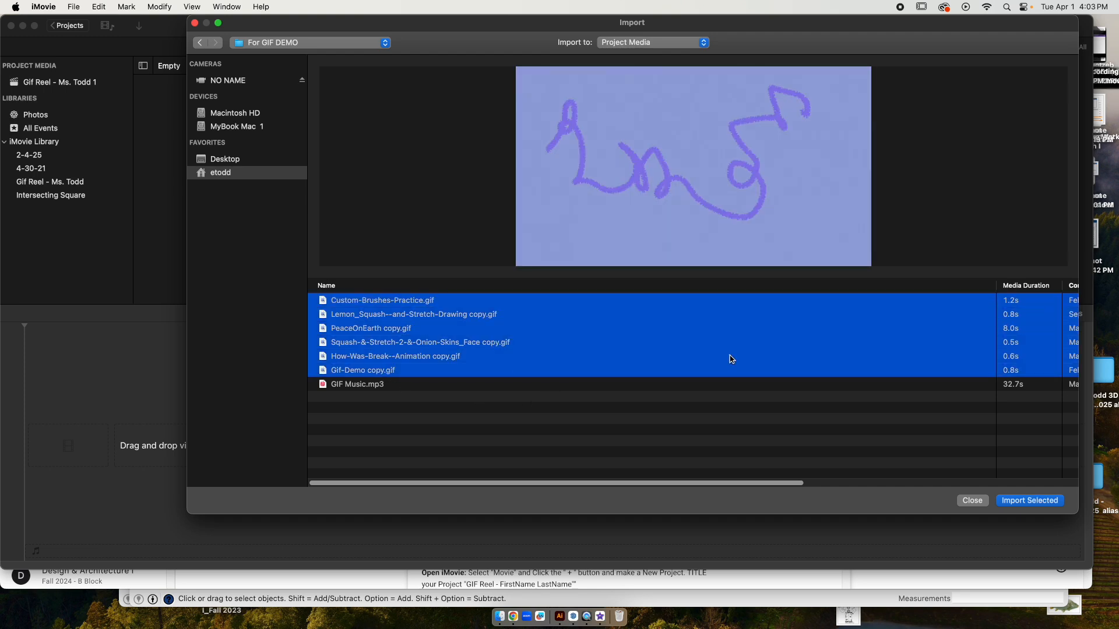
{"action": "left_click", "coordinate": [374, 386], "text": "shift"}
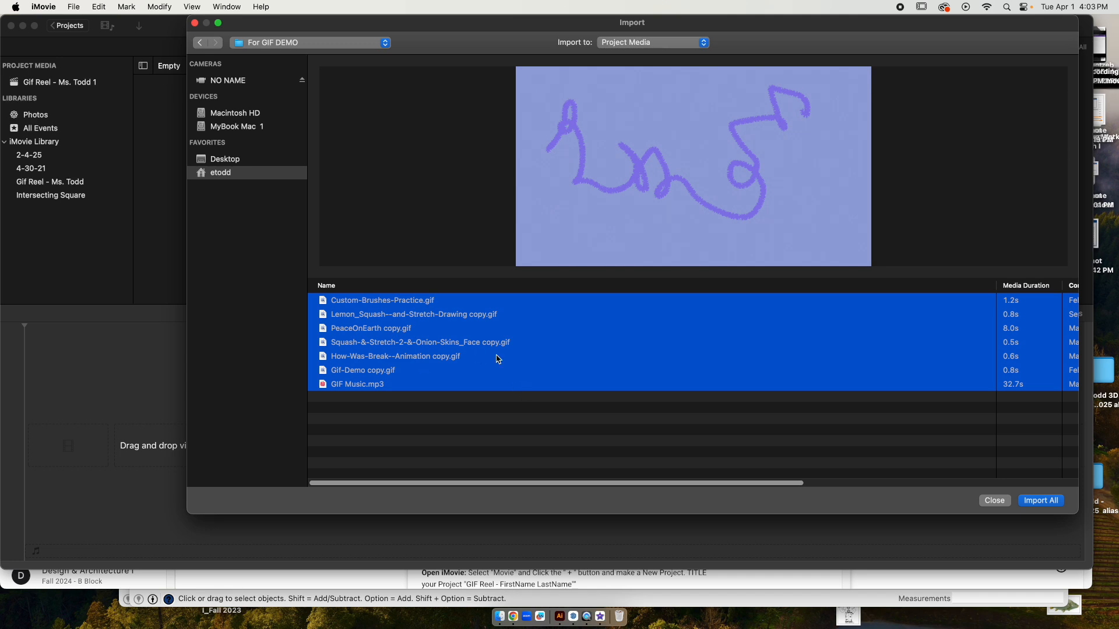
{"action": "left_click", "coordinate": [1044, 501]}
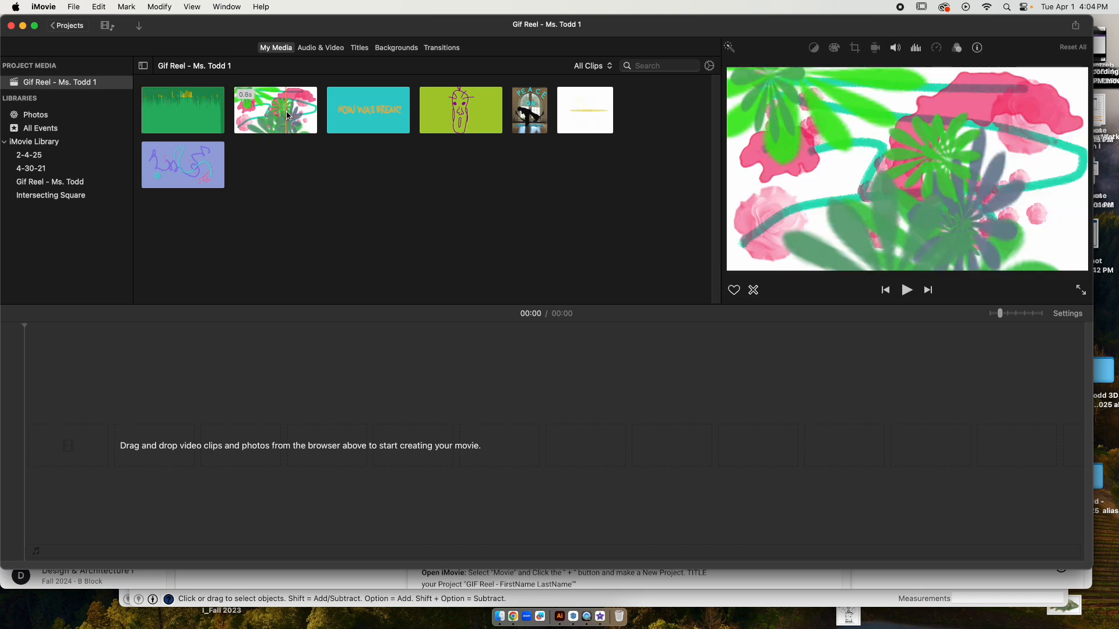
Place five copies of the whole pink flower brush GIF clip one after another in the timeline.
{"action": "left_click", "coordinate": [288, 114]}
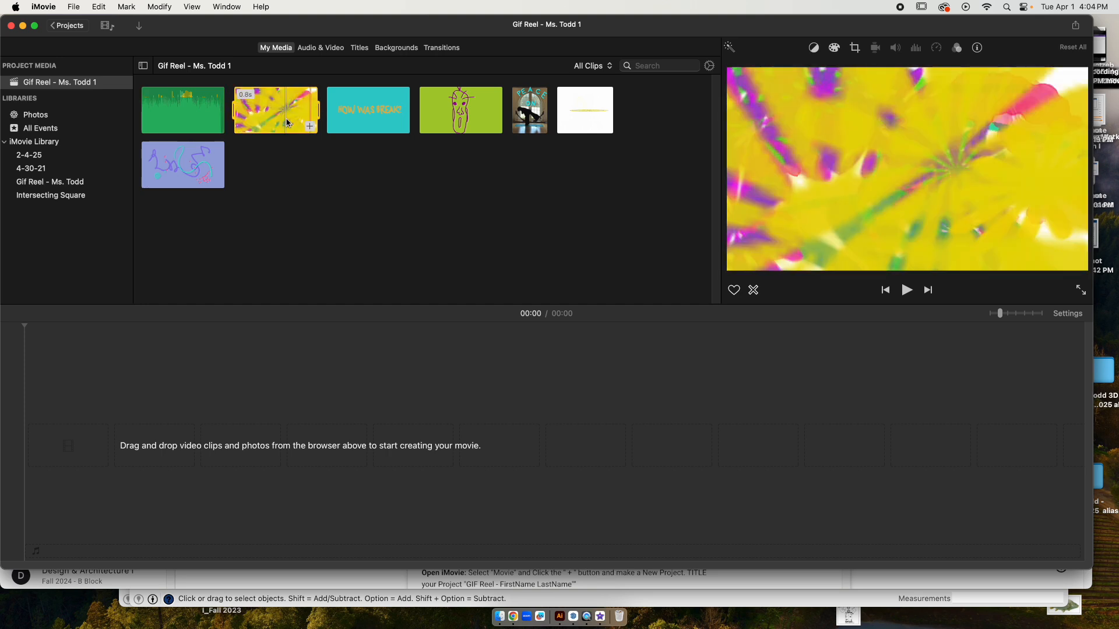
{"action": "left_click_drag", "start_coordinate": [267, 126], "coordinate": [45, 459]}
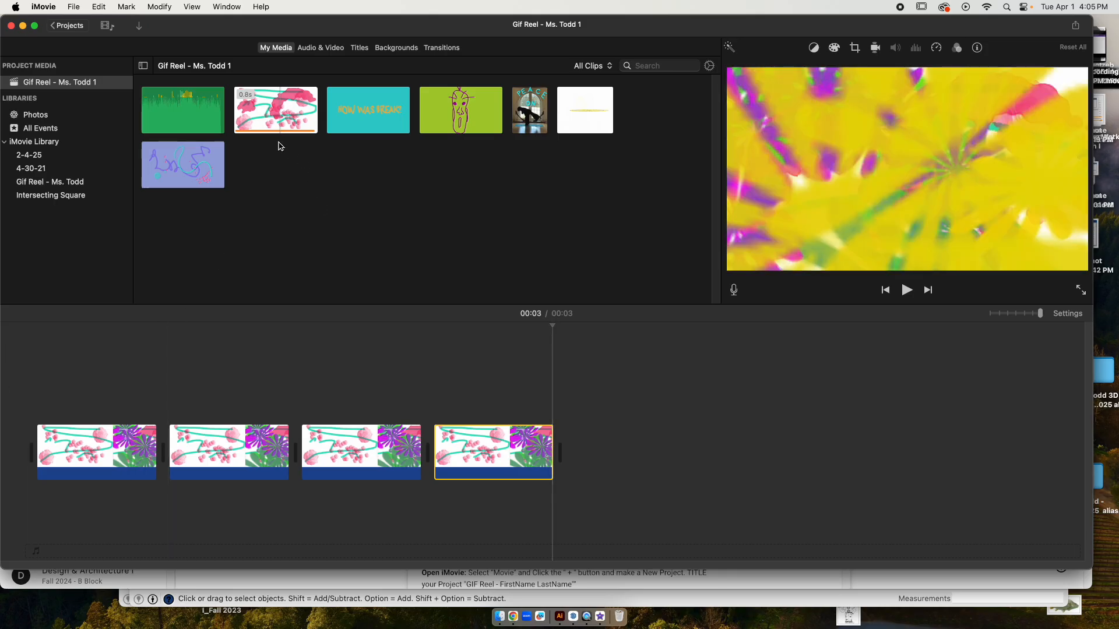
{"action": "left_click_drag", "start_coordinate": [266, 112], "coordinate": [335, 268]}
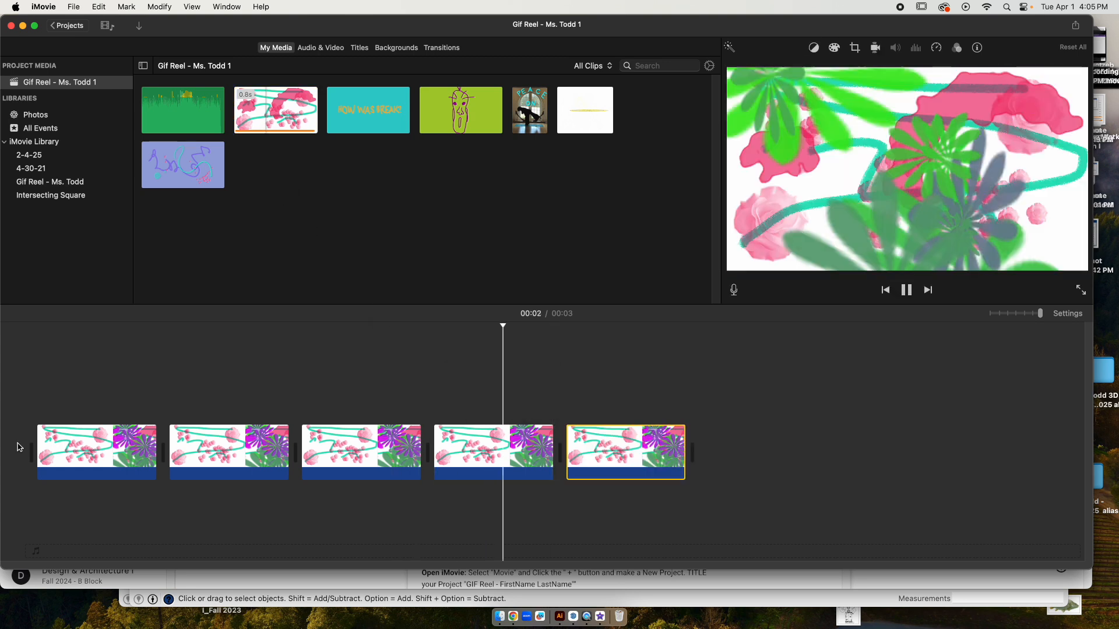
Play back the repeated flower clips in the timeline to check how they loop.
{"action": "key", "text": "space"}
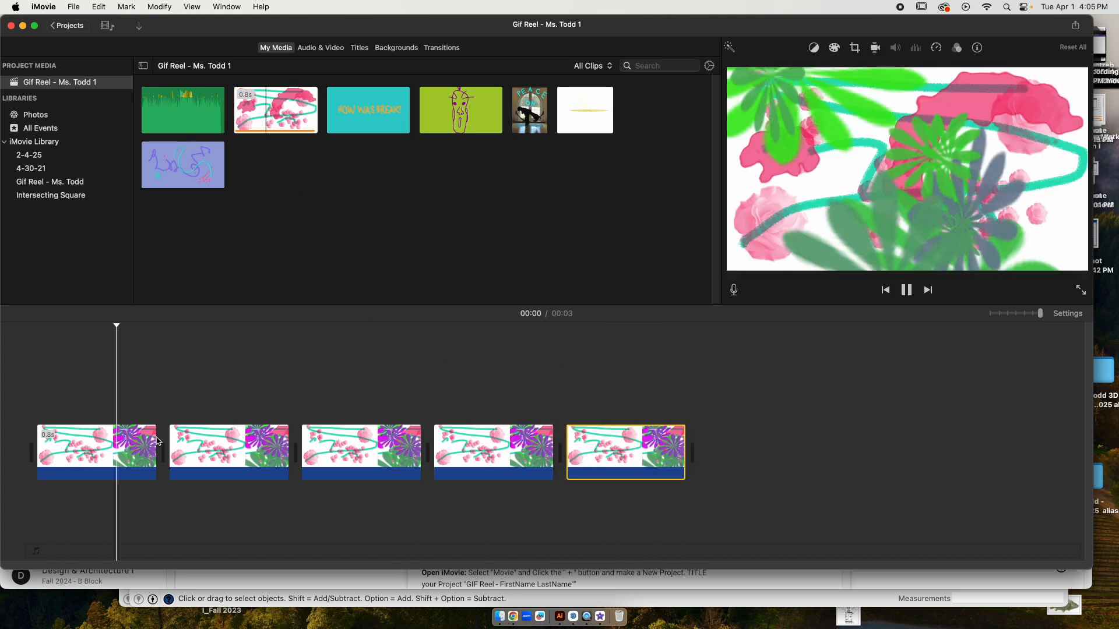
{"action": "key", "text": "space"}
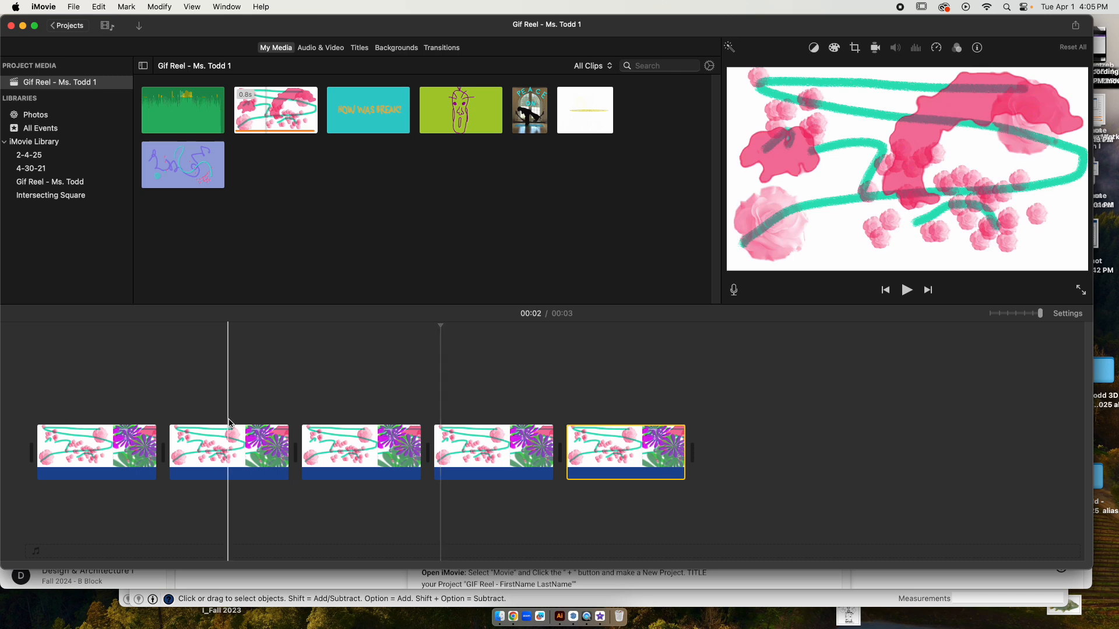
{"action": "key", "text": "space"}
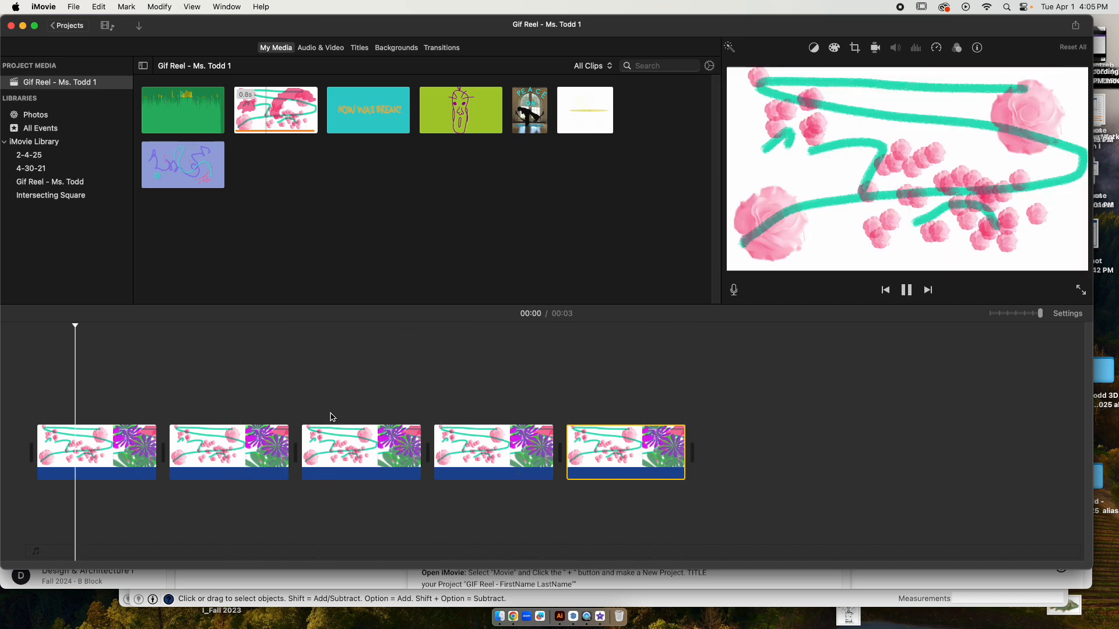
Scrub from the second to the fourth flower clip and play the timeline through to the end.
{"action": "key", "text": "space"}
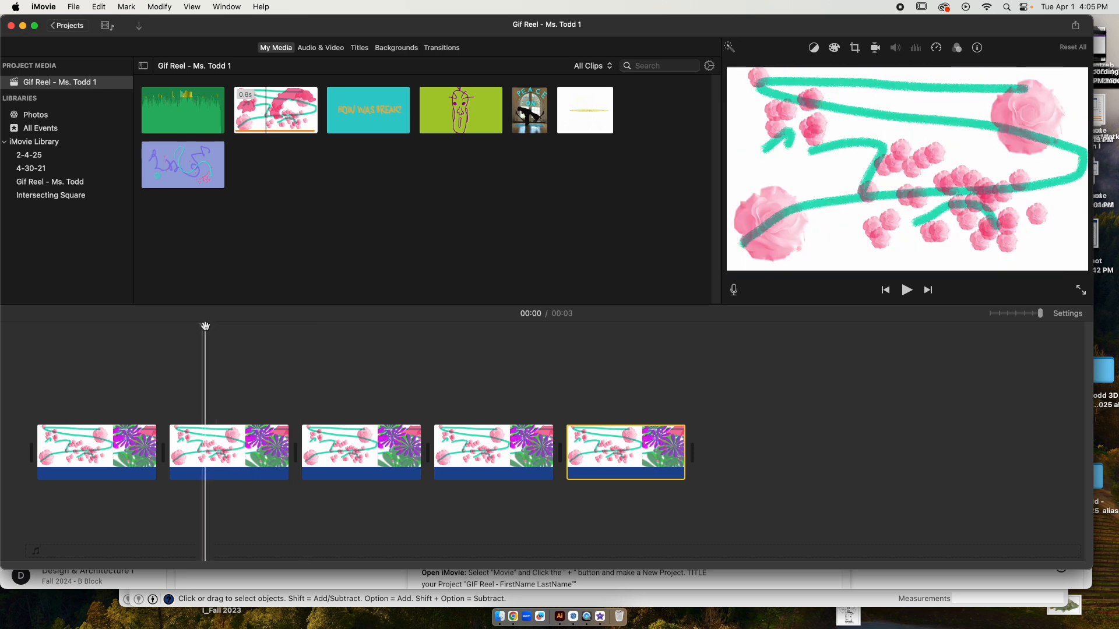
{"action": "left_click_drag", "start_coordinate": [205, 326], "coordinate": [454, 338]}
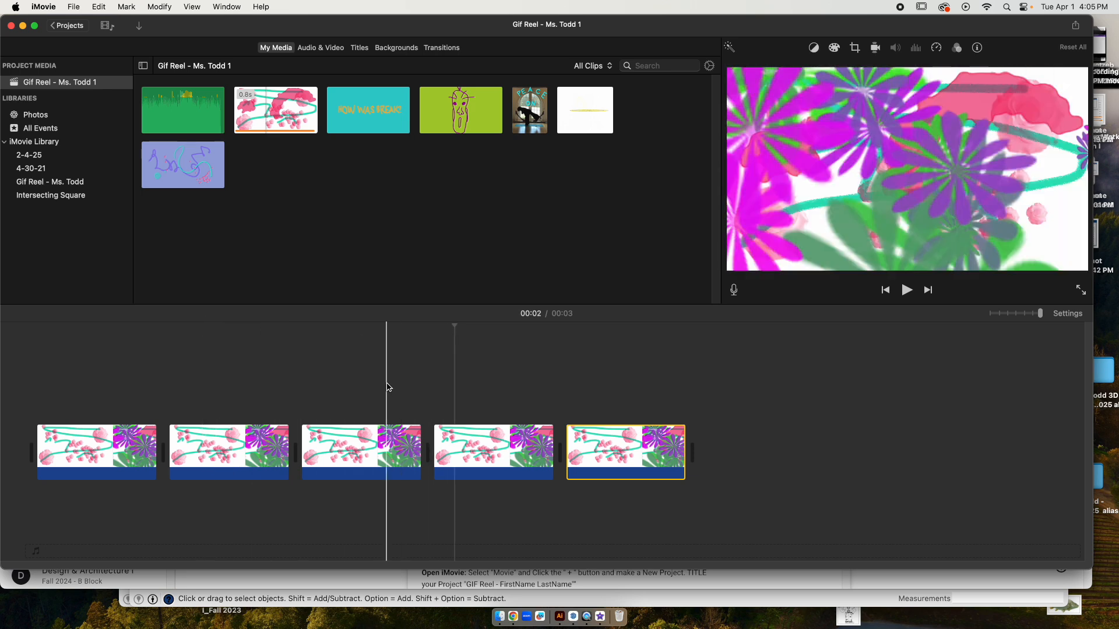
{"action": "key", "text": "space"}
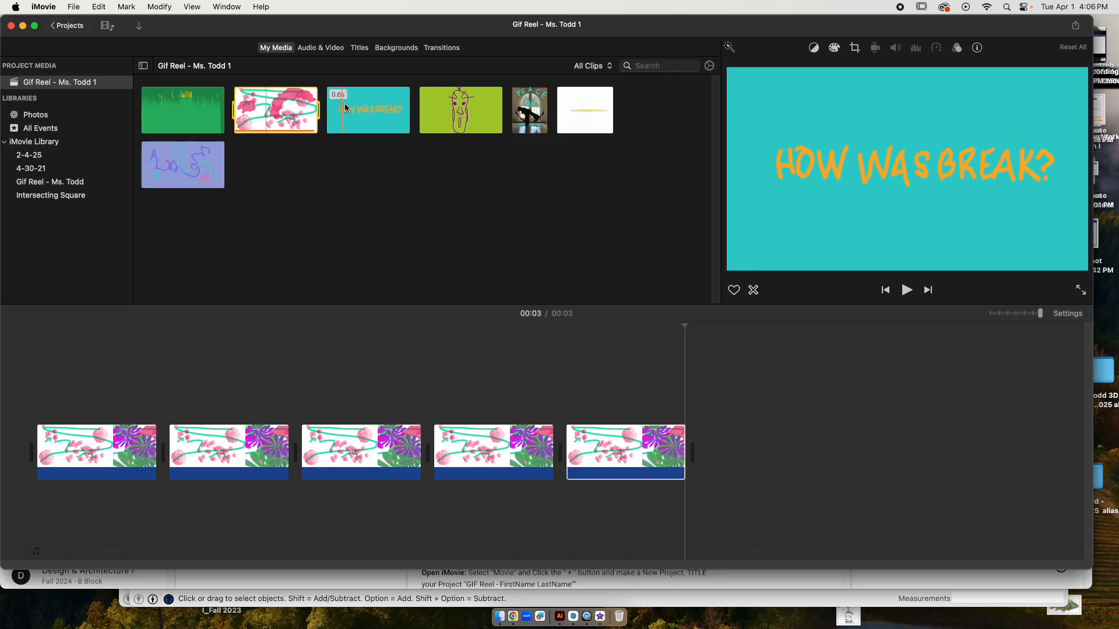
{"action": "left_click", "coordinate": [616, 477]}
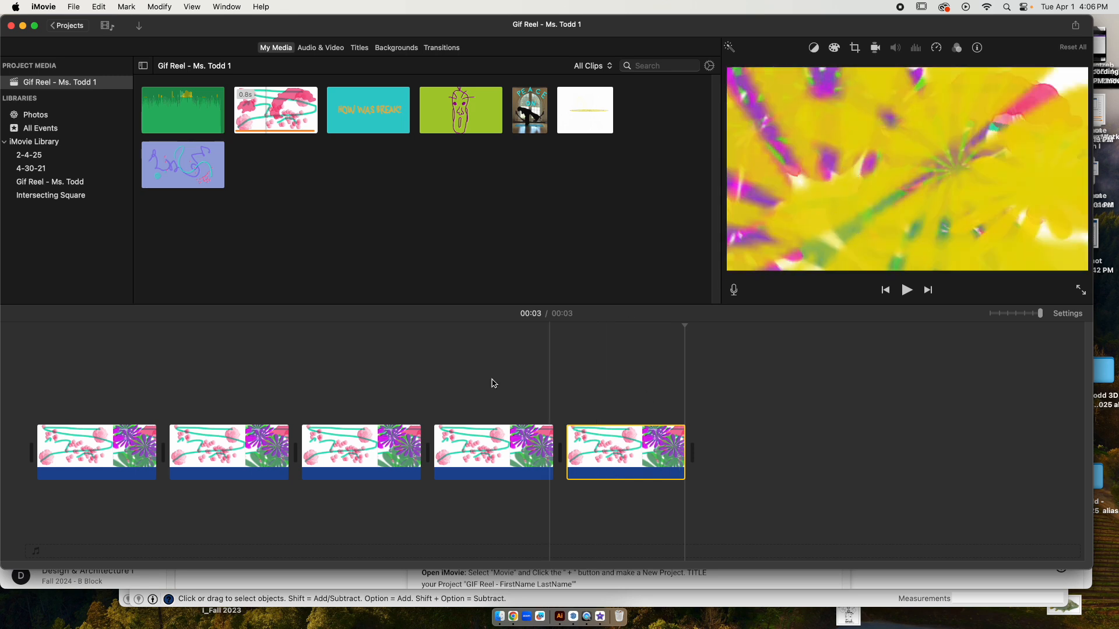
Check the crop style of each of the five flower clips in the timeline.
{"action": "left_click", "coordinate": [107, 461]}
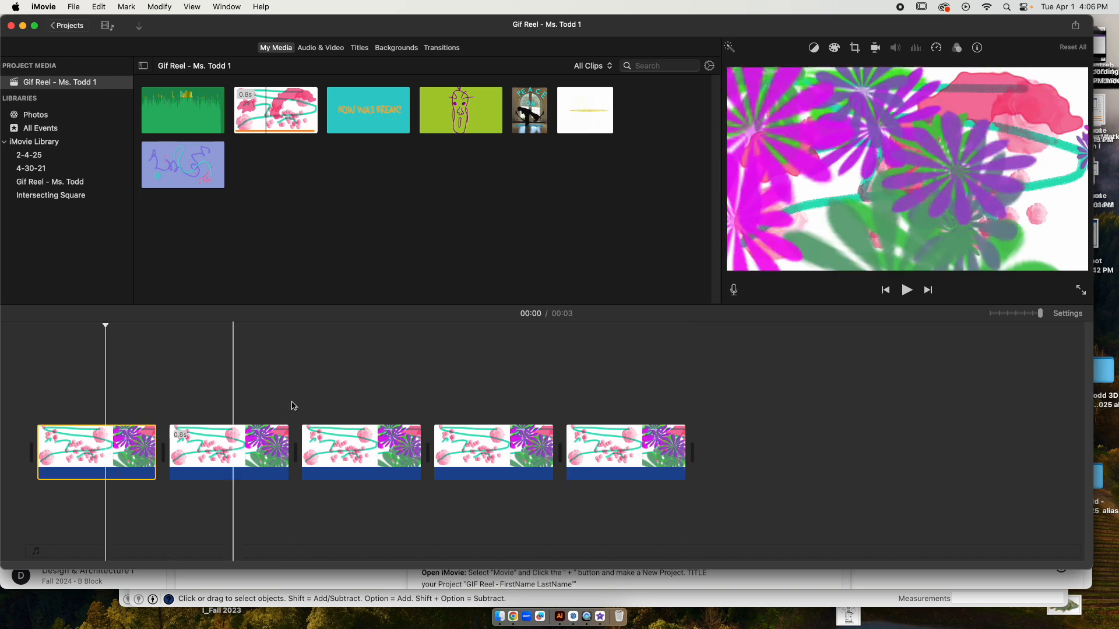
{"action": "left_click", "coordinate": [856, 48]}
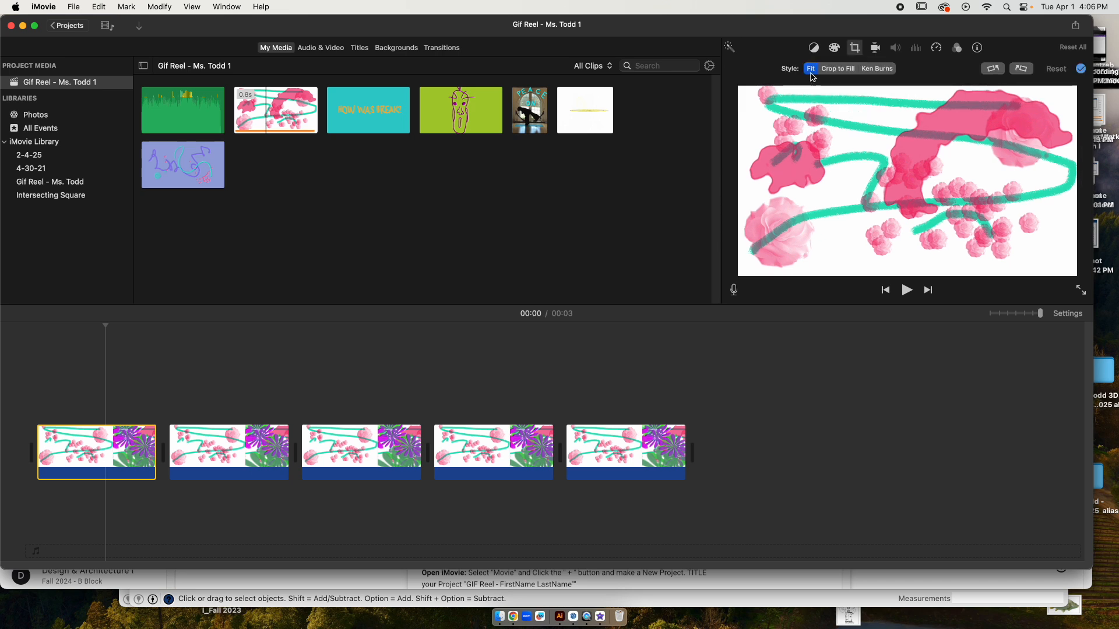
{"action": "left_click", "coordinate": [229, 451]}
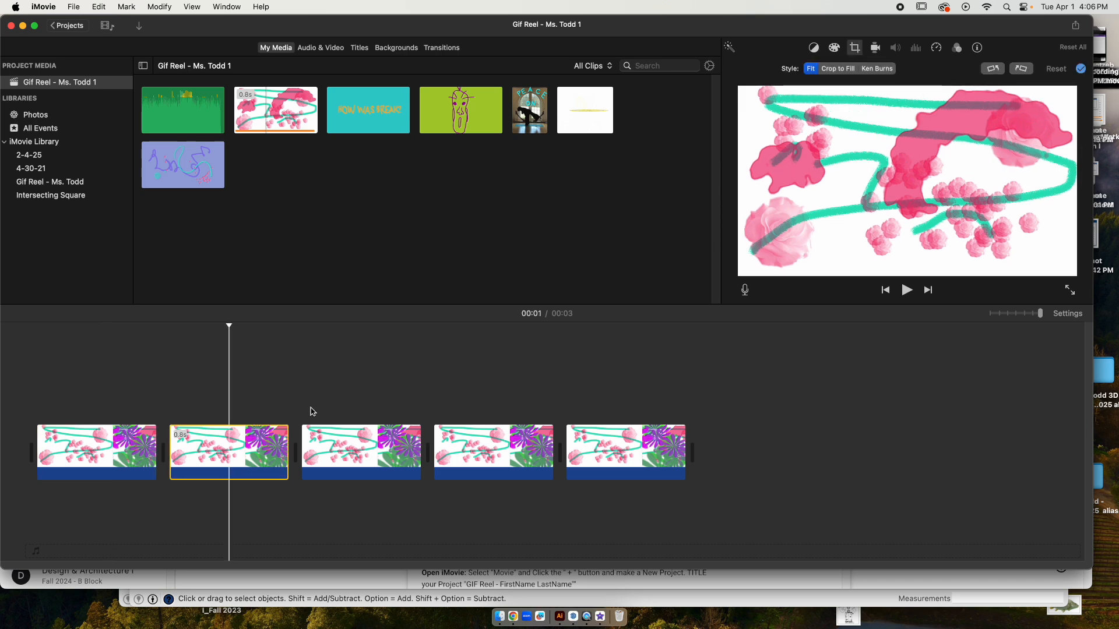
{"action": "left_click", "coordinate": [353, 455]}
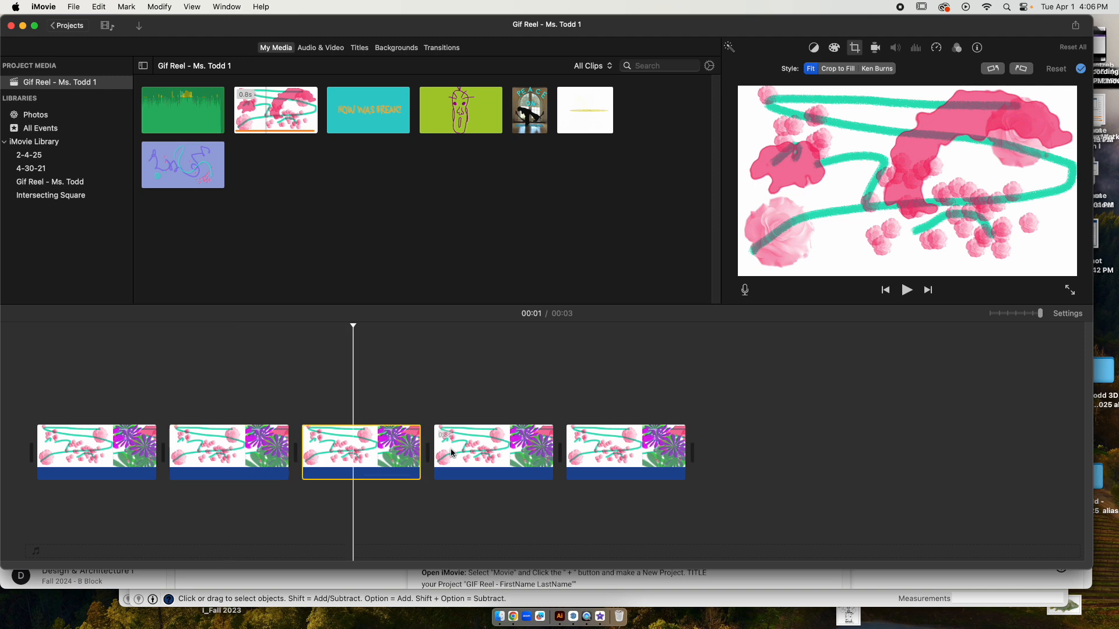
{"action": "left_click", "coordinate": [485, 459]}
{"action": "left_click", "coordinate": [613, 454]}
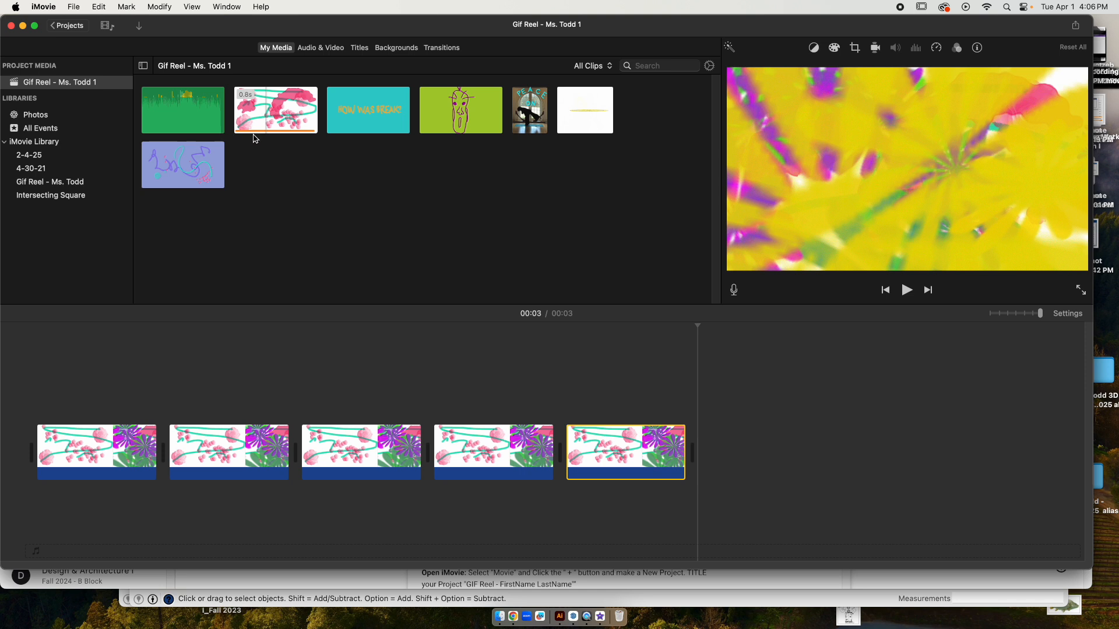
Add five copies of the HOW WAS BREAK? GIF after the flower clips and play back the sequence.
{"action": "left_click_drag", "start_coordinate": [368, 117], "coordinate": [743, 451]}
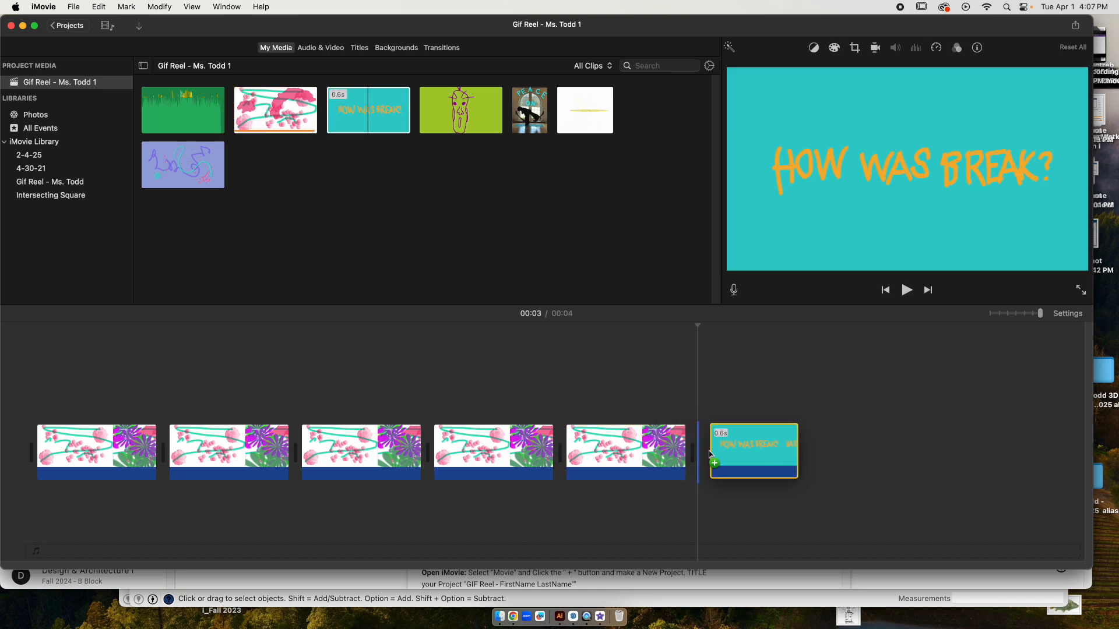
{"action": "left_click_drag", "start_coordinate": [358, 107], "coordinate": [932, 449]}
{"action": "key", "text": "space"}
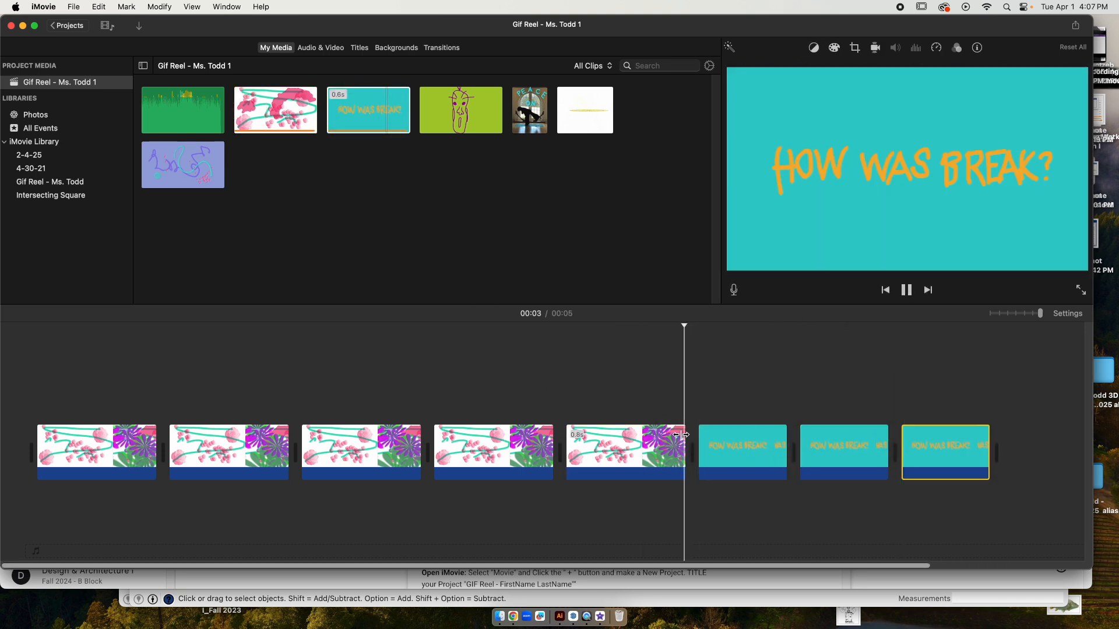
{"action": "left_click_drag", "start_coordinate": [364, 114], "coordinate": [993, 450]}
{"action": "left_click_drag", "start_coordinate": [776, 565], "coordinate": [647, 583]}
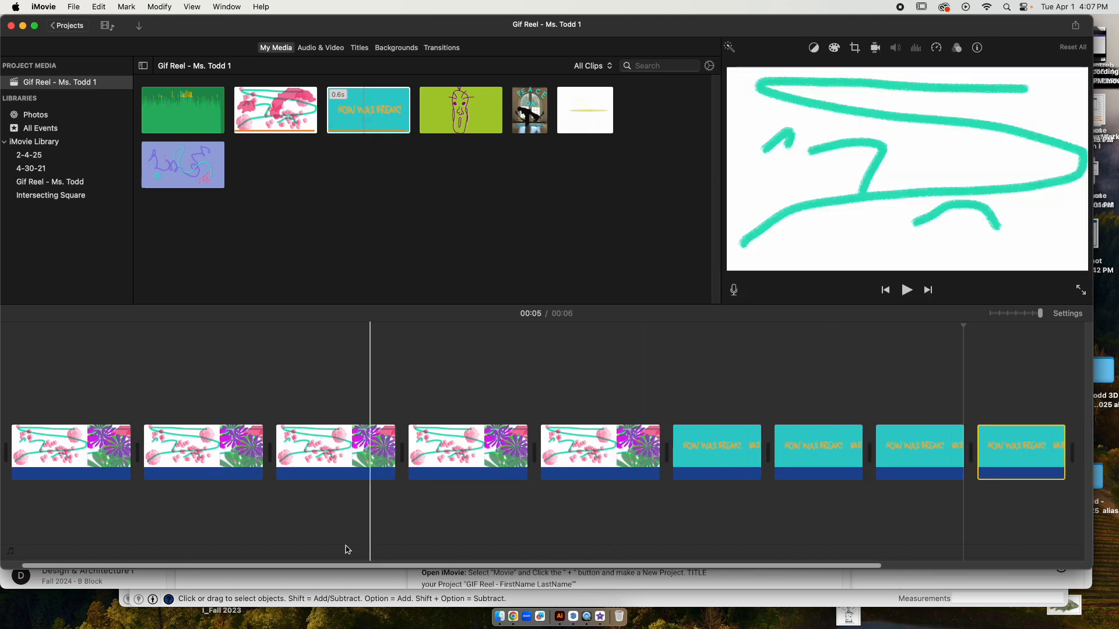
{"action": "scroll", "coordinate": [348, 525], "scroll_direction": "right", "scroll_amount": 5}
{"action": "left_click_drag", "start_coordinate": [346, 122], "coordinate": [870, 448]}
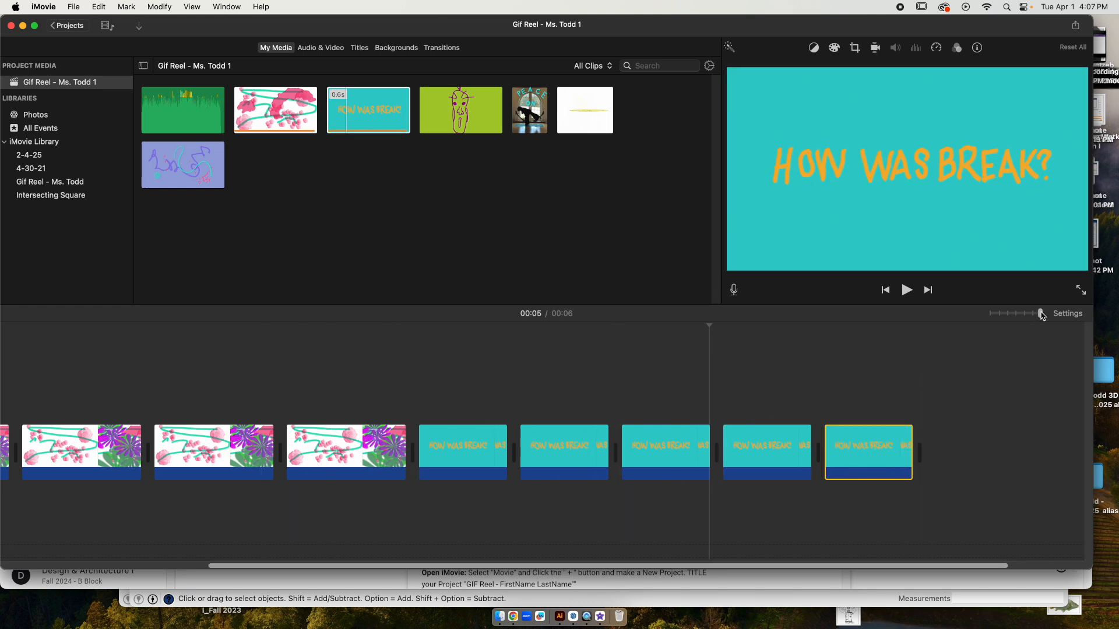
{"action": "left_click_drag", "start_coordinate": [1040, 316], "coordinate": [1025, 318]}
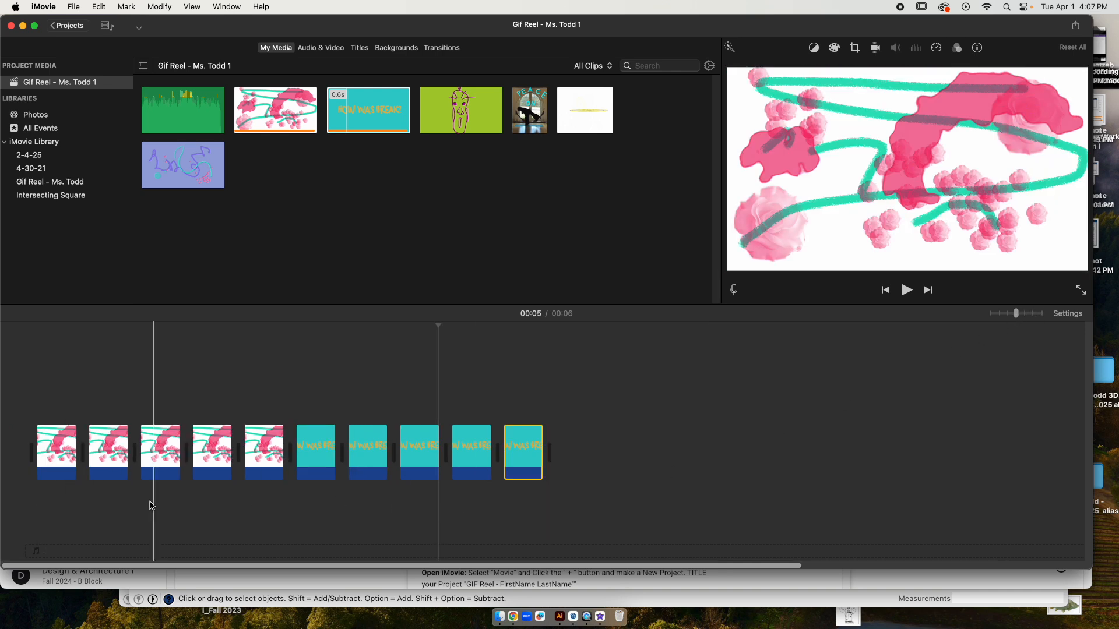
{"action": "key", "text": "space"}
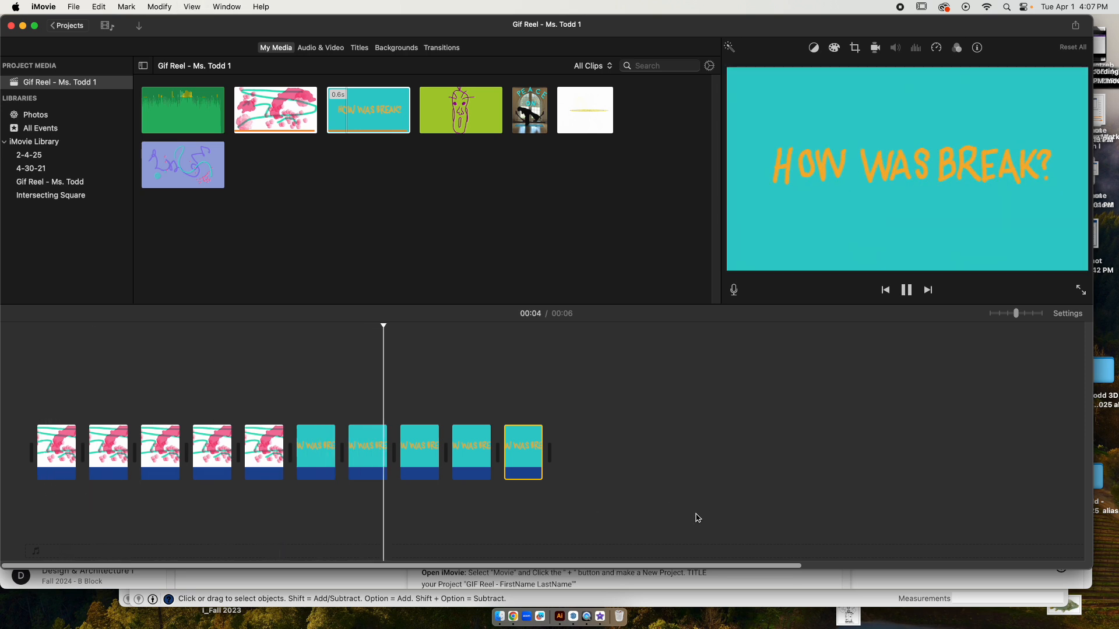
Append four copies of the green face GIF, followed by two copies of the PEACE ON EARTH GIF.
{"action": "left_click", "coordinate": [456, 112]}
{"action": "left_click_drag", "start_coordinate": [456, 113], "coordinate": [716, 437]}
{"action": "left_click_drag", "start_coordinate": [527, 114], "coordinate": [849, 384]}
{"action": "key", "text": "space"}
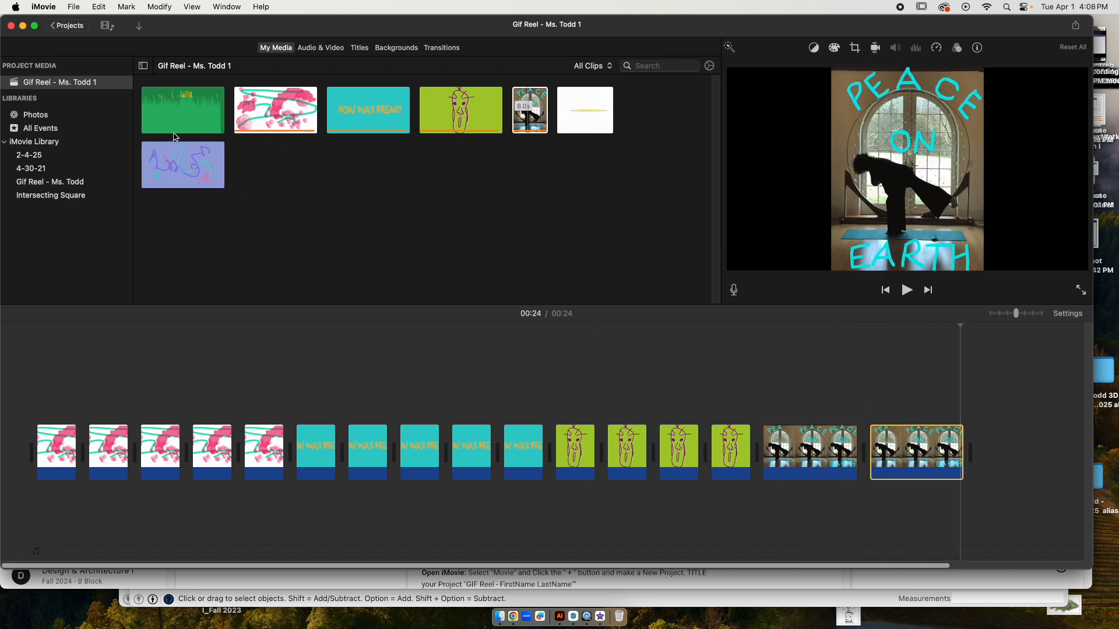
Append five copies of the lemon slice GIF after the PEACE ON EARTH clips.
{"action": "left_click_drag", "start_coordinate": [585, 110], "coordinate": [986, 422]}
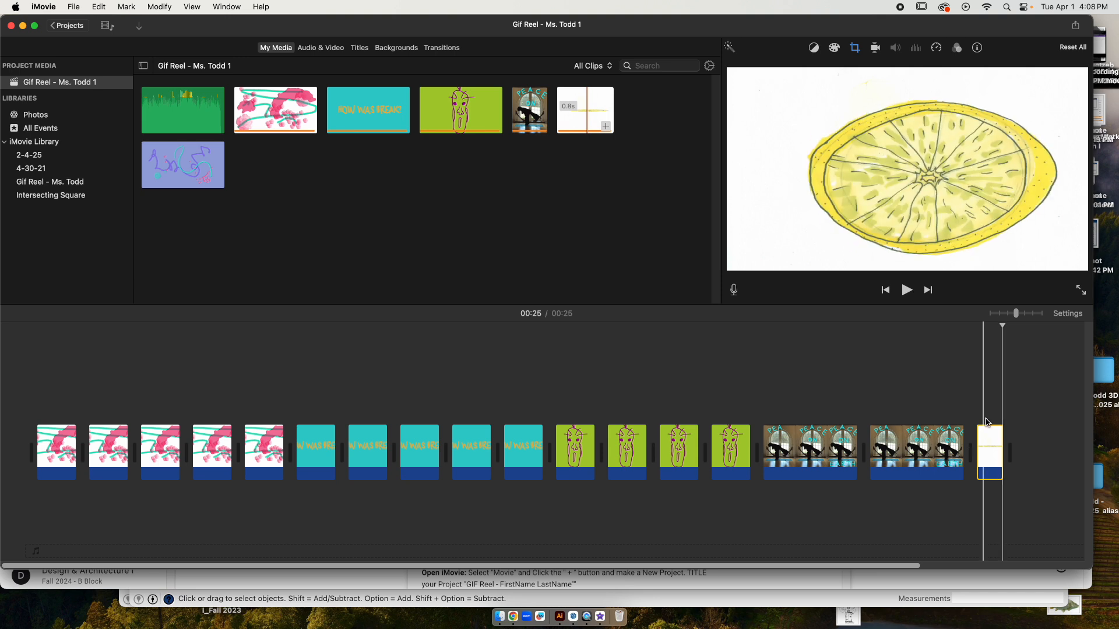
{"action": "left_click", "coordinate": [606, 126]}
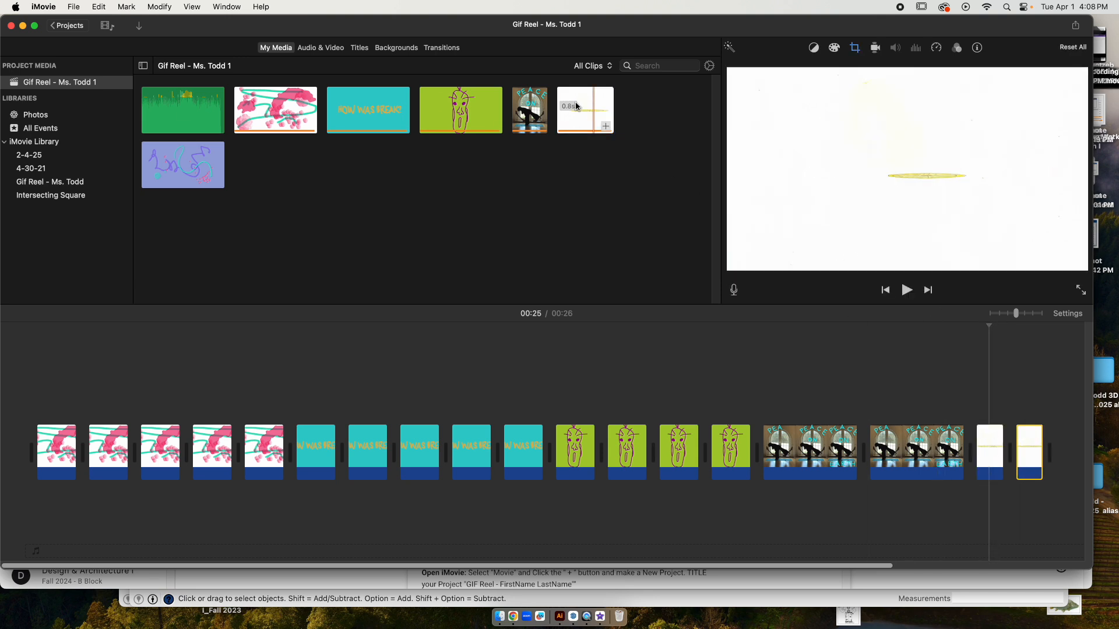
{"action": "left_click_drag", "start_coordinate": [577, 107], "coordinate": [1052, 419]}
{"action": "left_click_drag", "start_coordinate": [588, 110], "coordinate": [1013, 415]}
{"action": "left_click_drag", "start_coordinate": [594, 110], "coordinate": [967, 408]}
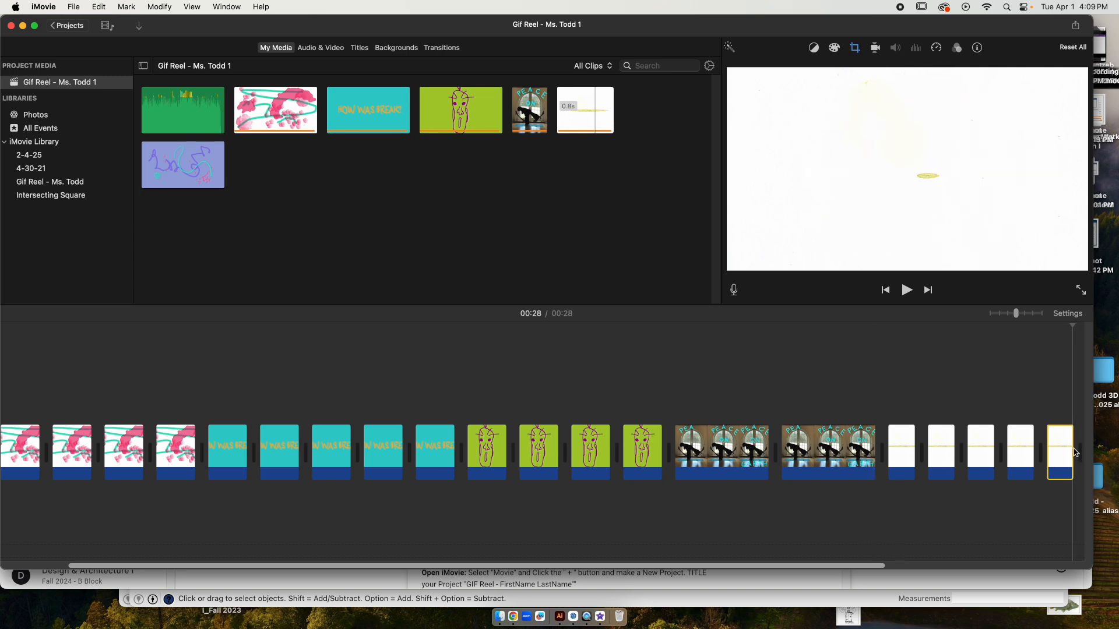
Set the crop style of all five lemon slice clips to Fit and play them back.
{"action": "left_click", "coordinate": [905, 457]}
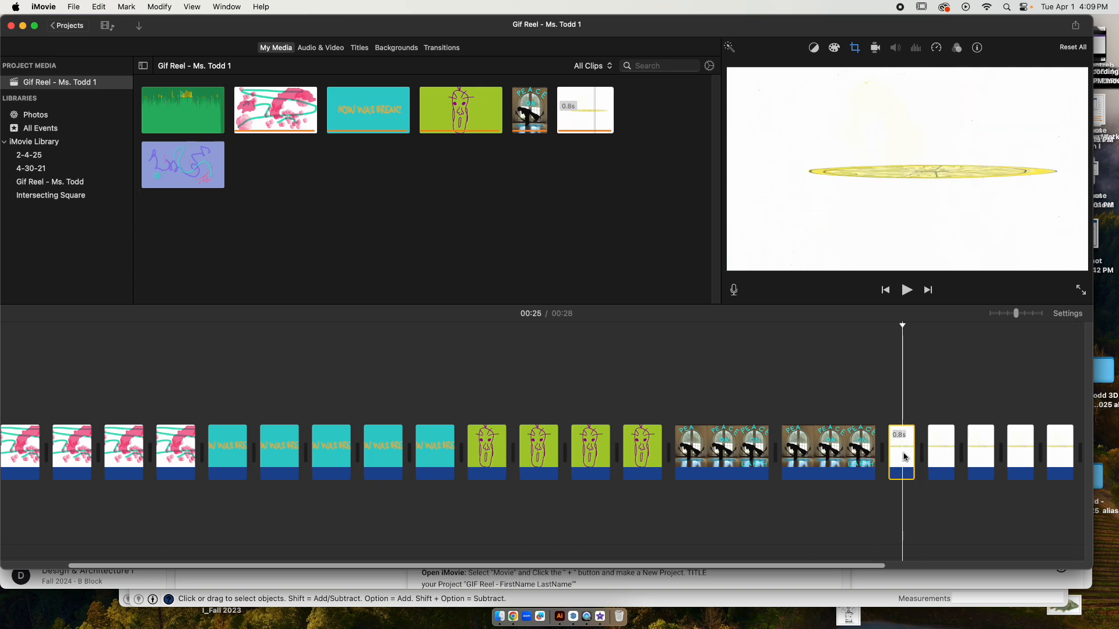
{"action": "left_click", "coordinate": [941, 454], "text": "shift"}
{"action": "left_click", "coordinate": [981, 454], "text": "shift"}
{"action": "left_click", "coordinate": [1018, 455], "text": "shift"}
{"action": "left_click", "coordinate": [1060, 455], "text": "shift"}
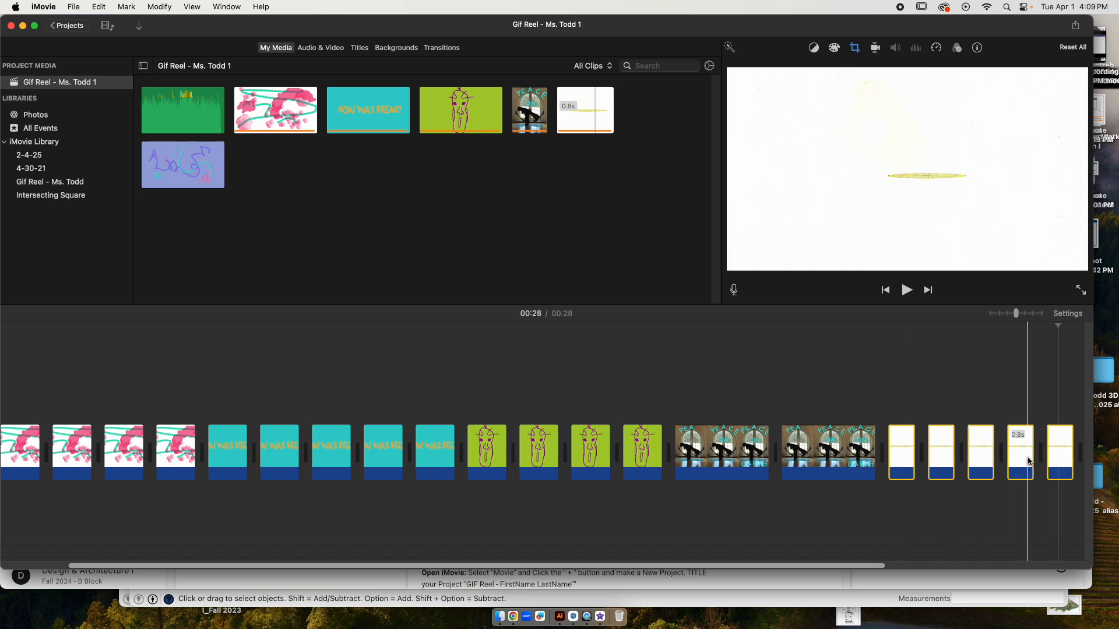
{"action": "left_click", "coordinate": [855, 49]}
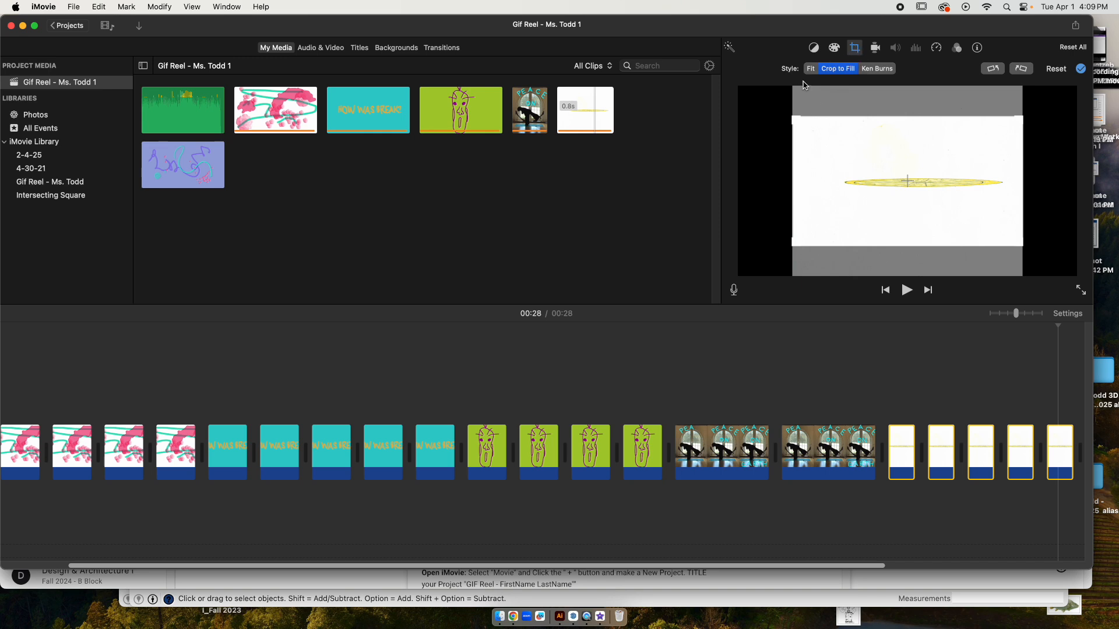
{"action": "left_click", "coordinate": [810, 68]}
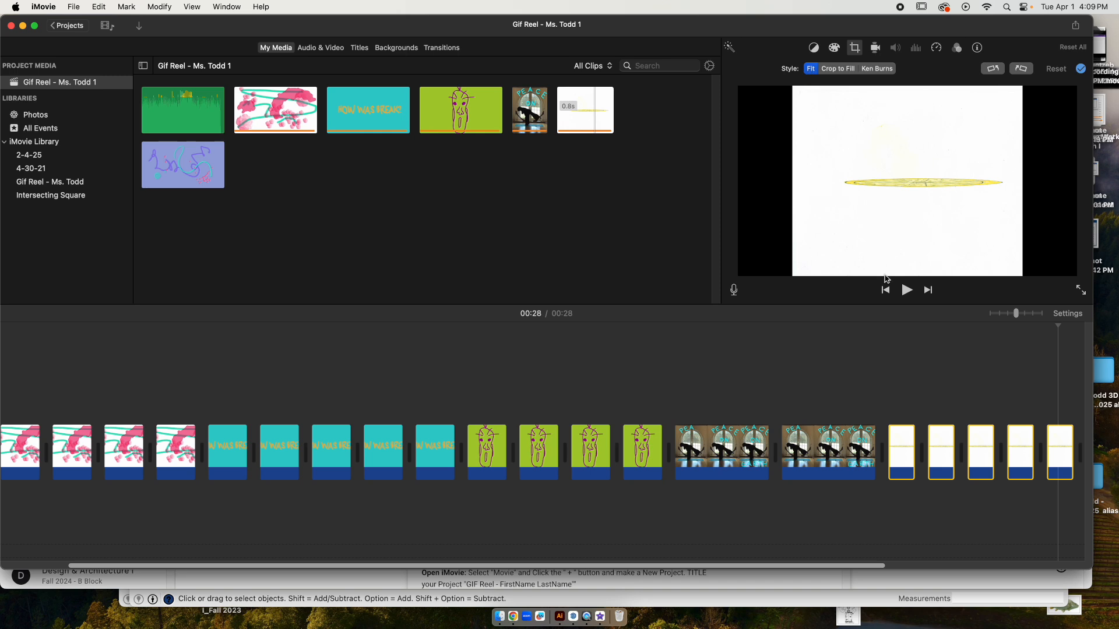
{"action": "left_click_drag", "start_coordinate": [1059, 328], "coordinate": [886, 349]}
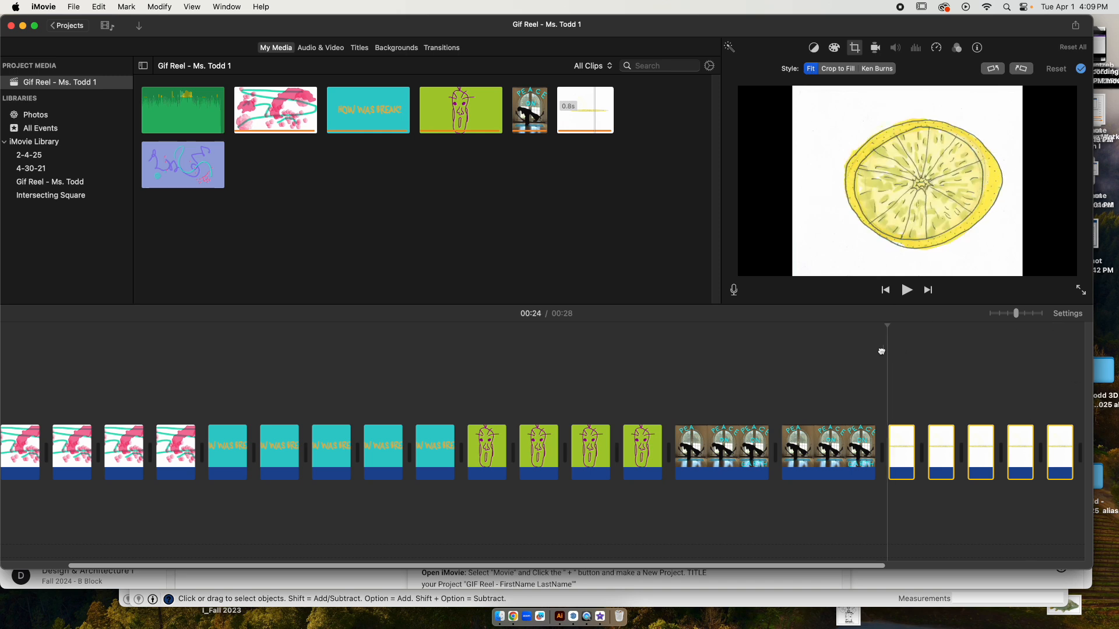
{"action": "key", "text": "space"}
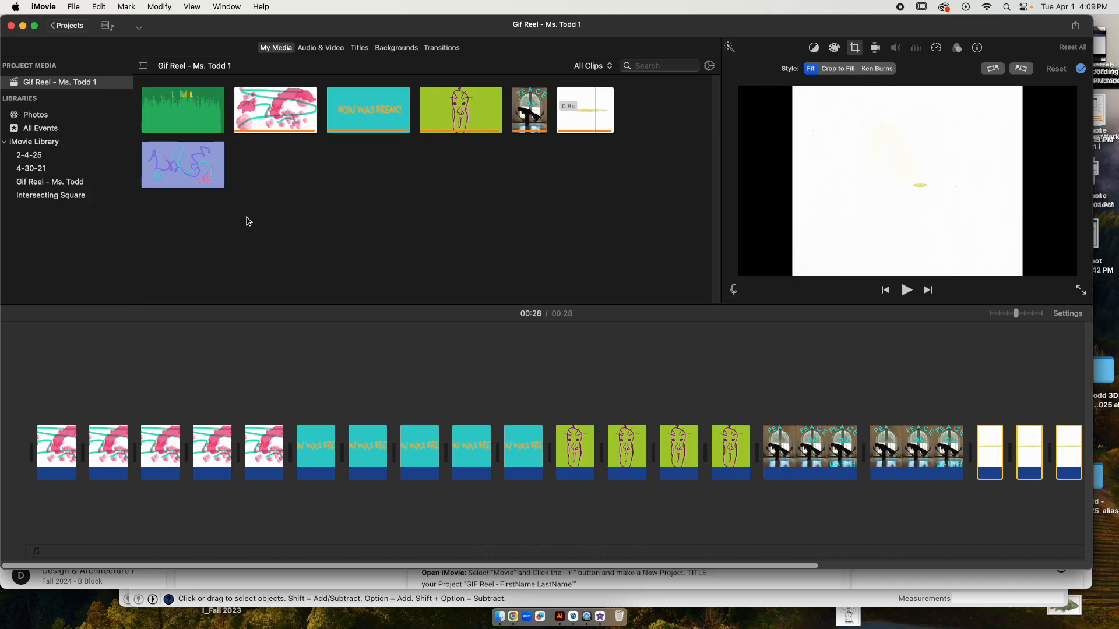
Browse the available titles and preview the Centered, Lower and Echo styles.
{"action": "left_click", "coordinate": [379, 44]}
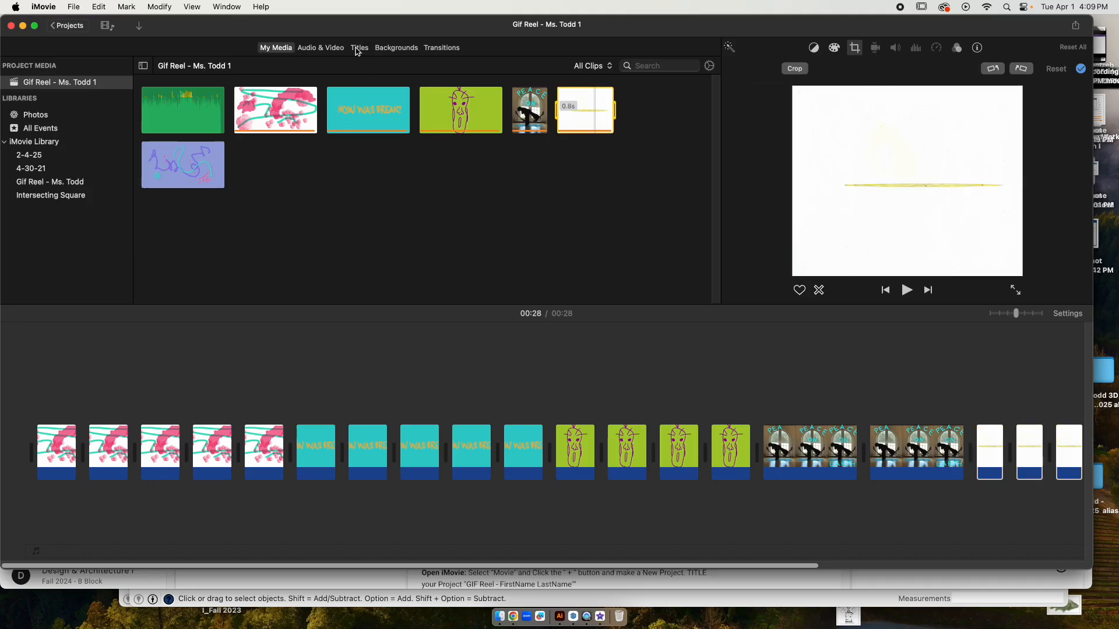
{"action": "left_click", "coordinate": [358, 49]}
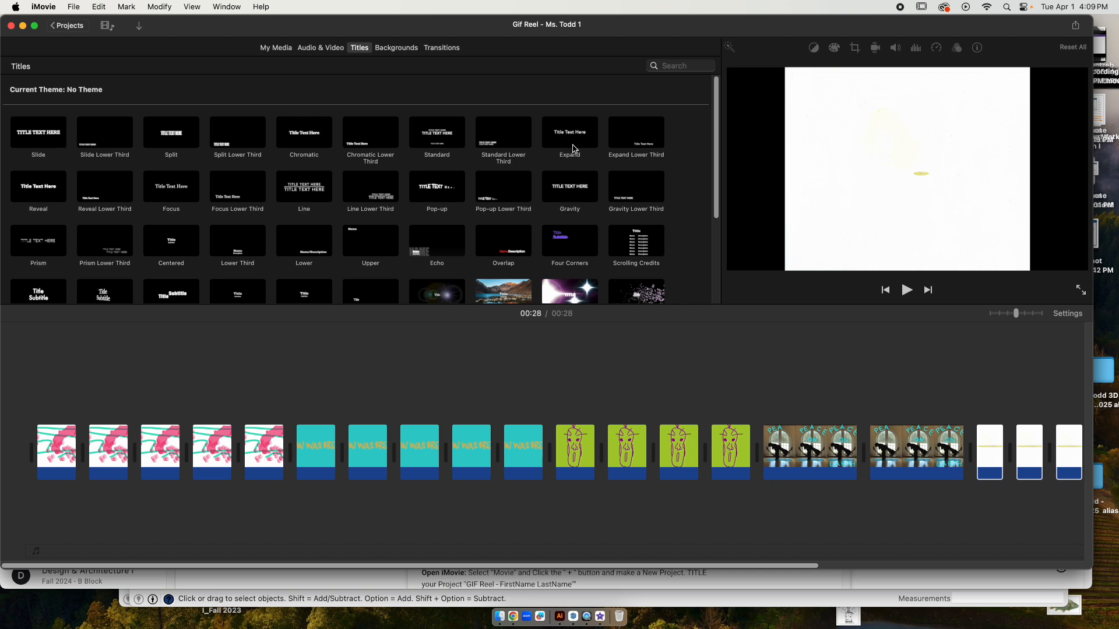
{"action": "scroll", "coordinate": [548, 210], "scroll_direction": "down", "scroll_amount": 3}
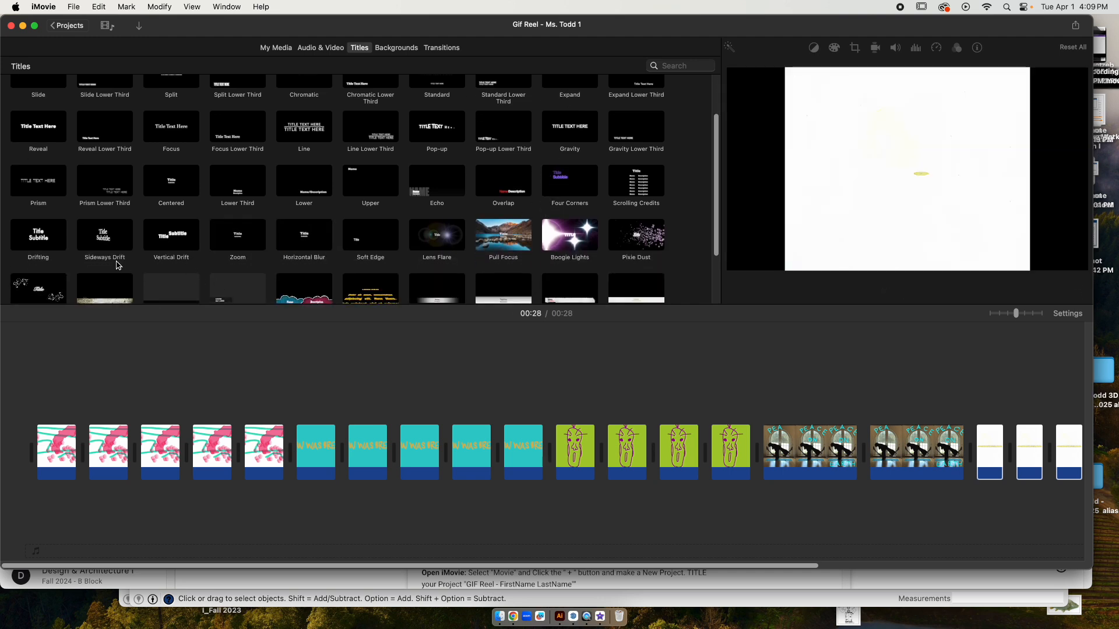
{"action": "left_click", "coordinate": [170, 188]}
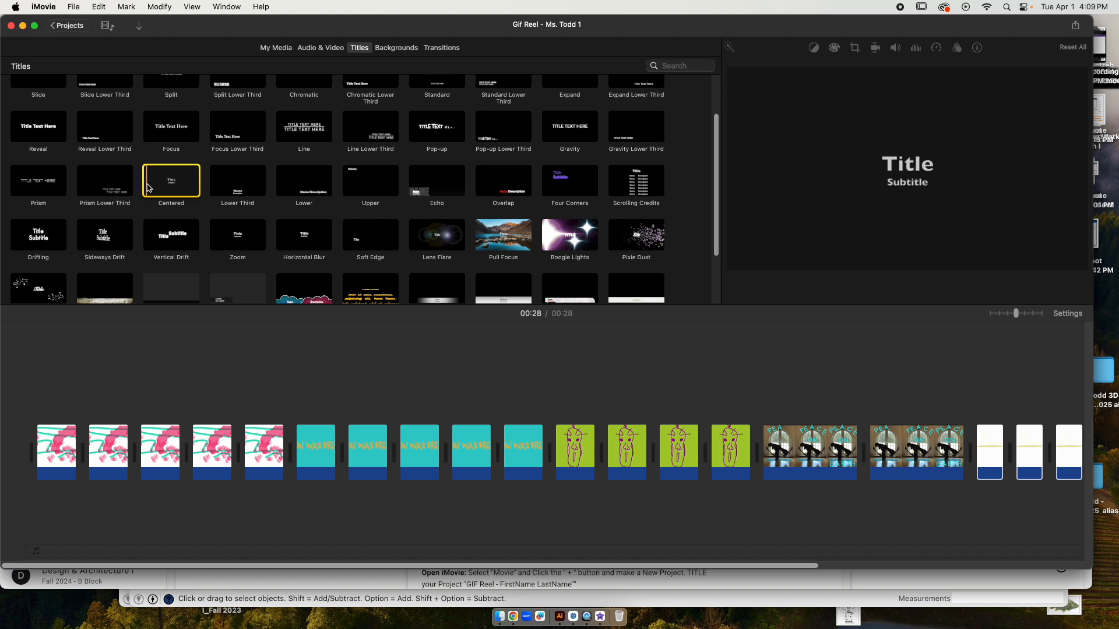
{"action": "left_click", "coordinate": [302, 190]}
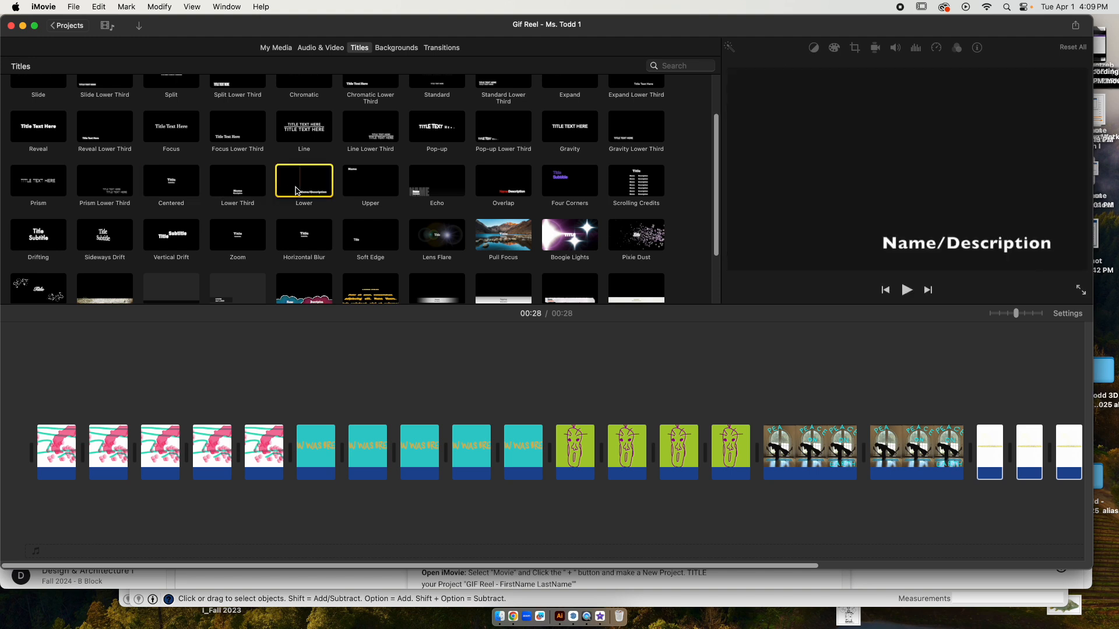
{"action": "left_click", "coordinate": [428, 189]}
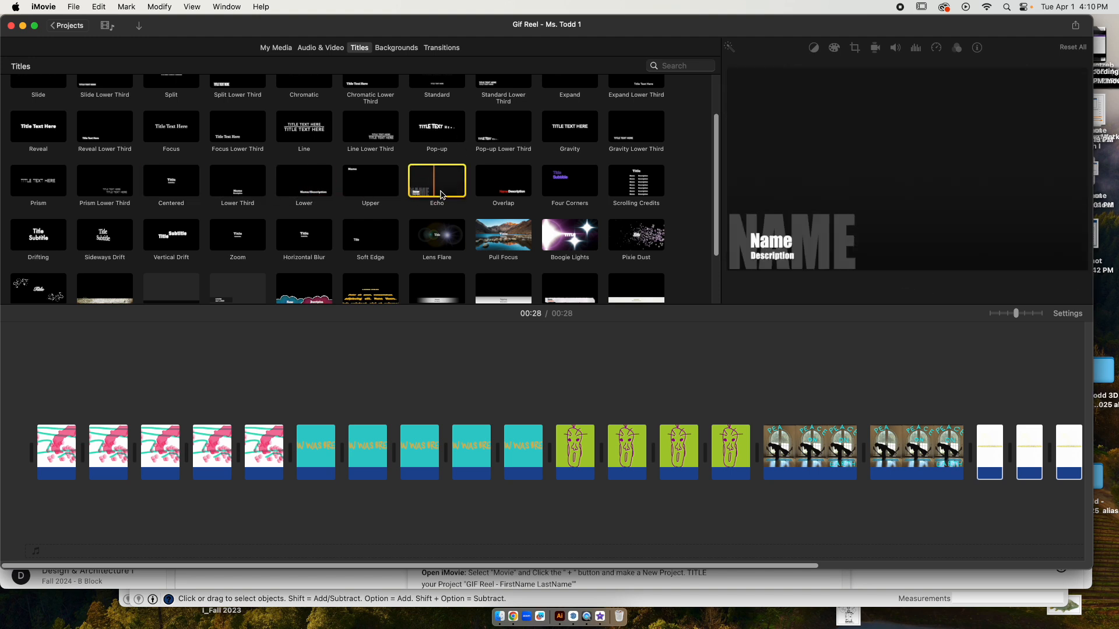
Insert the Pixie Dust title before the first flower clip, clear its placeholder text and play it back.
{"action": "left_click", "coordinate": [644, 238]}
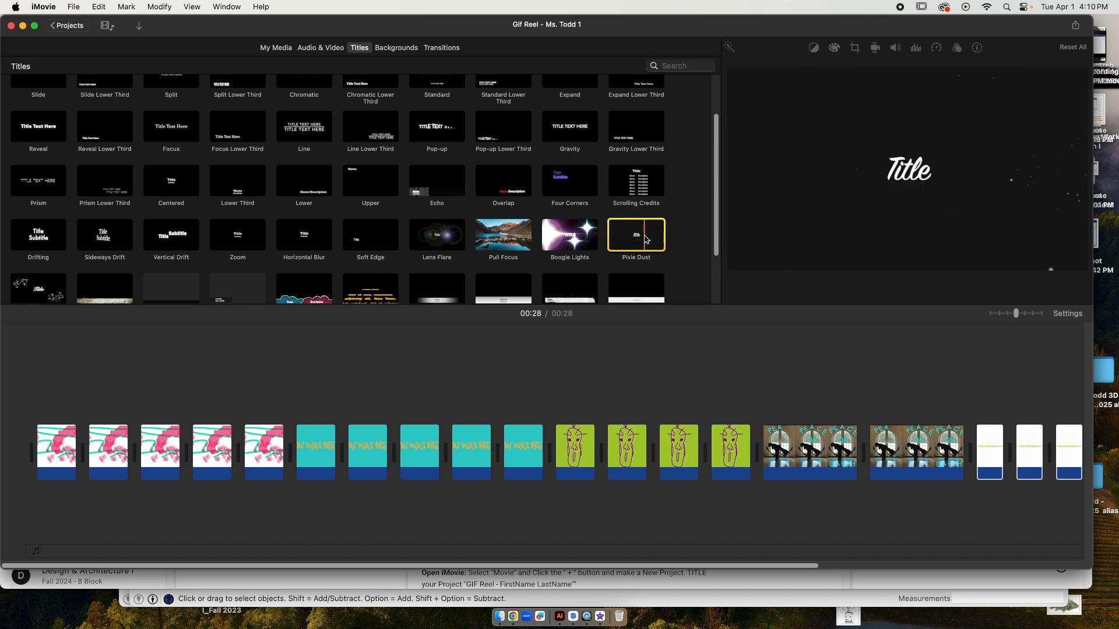
{"action": "left_click_drag", "start_coordinate": [644, 238], "coordinate": [37, 456]}
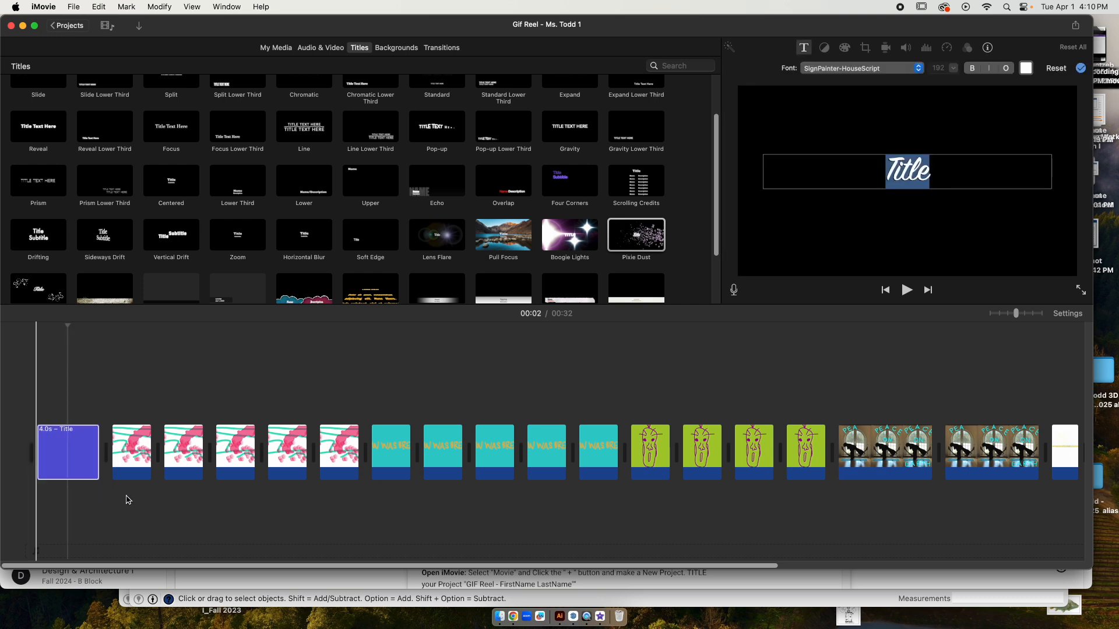
{"action": "key", "text": "BackSpace"}
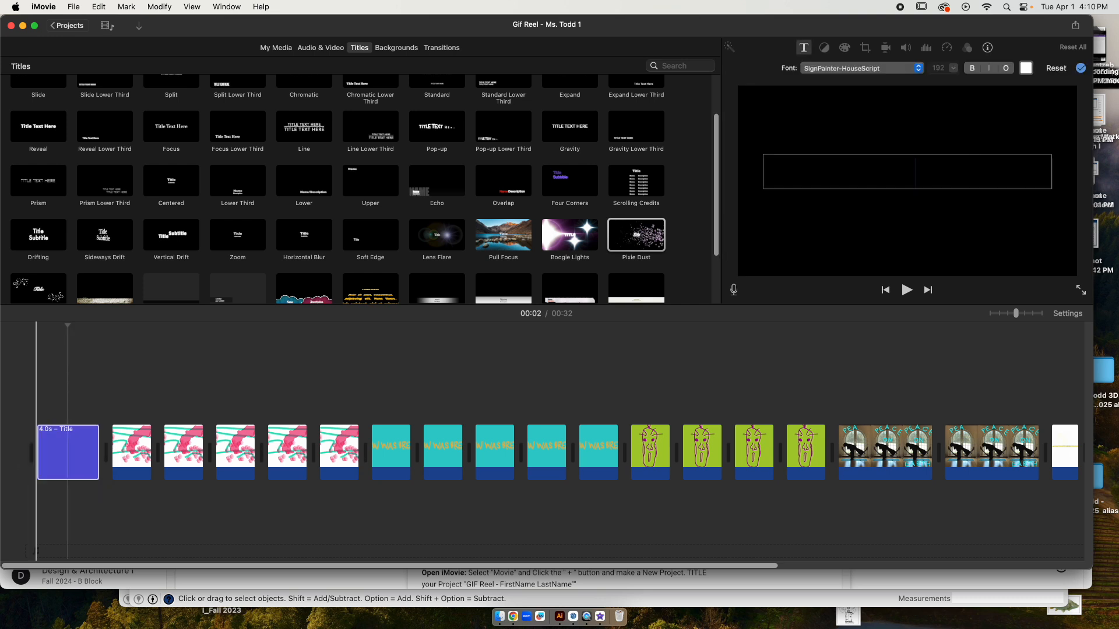
{"action": "key", "text": "space"}
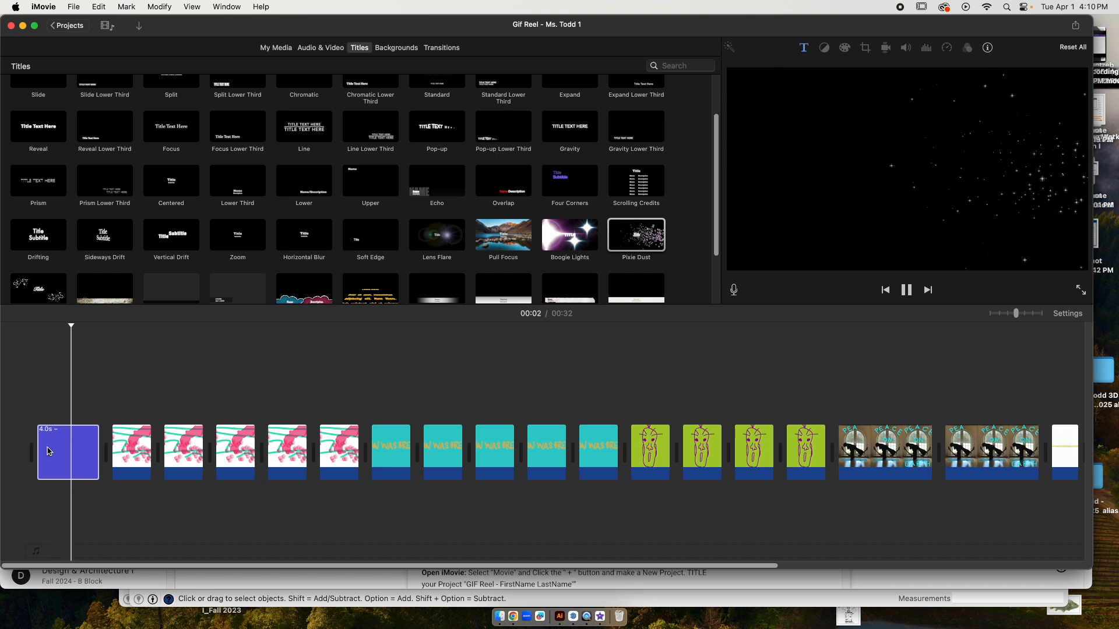
Fill in the opening Pixie Dust title with "Gif Reel -" followed by the creator's full name.
{"action": "left_click", "coordinate": [58, 452]}
{"action": "double_click", "coordinate": [60, 452]}
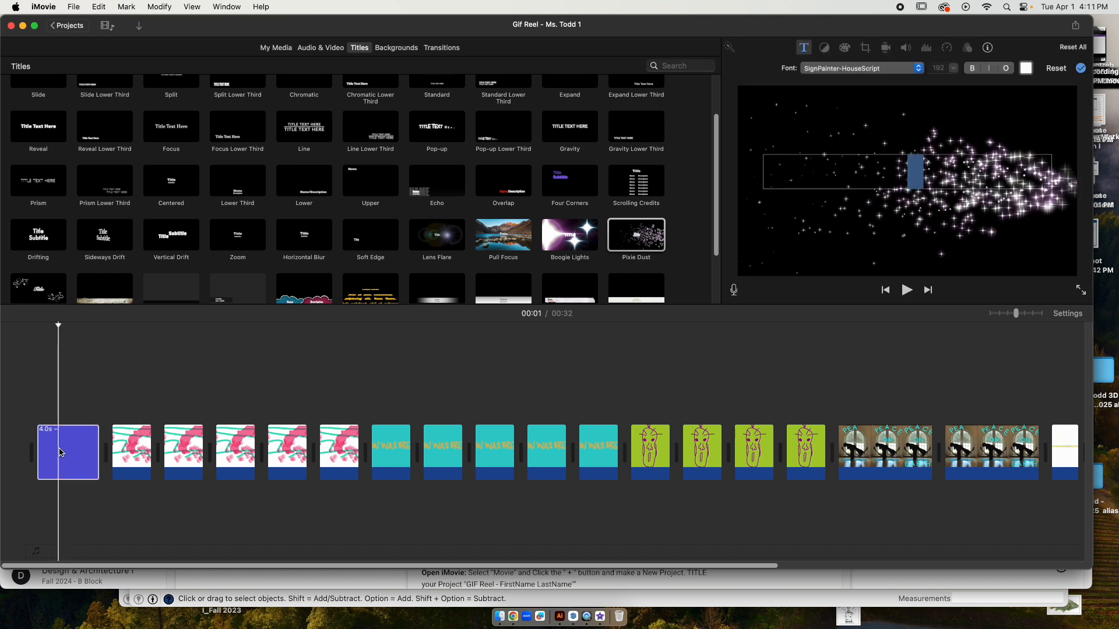
{"action": "left_click", "coordinate": [915, 170]}
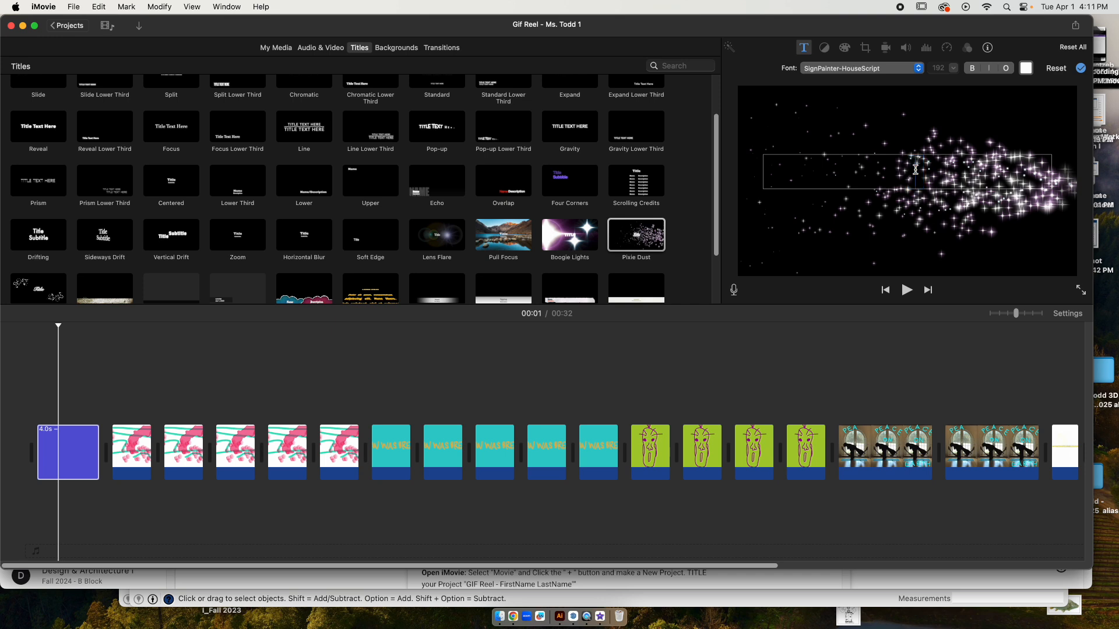
{"action": "type", "text": "Gif Reel -"}
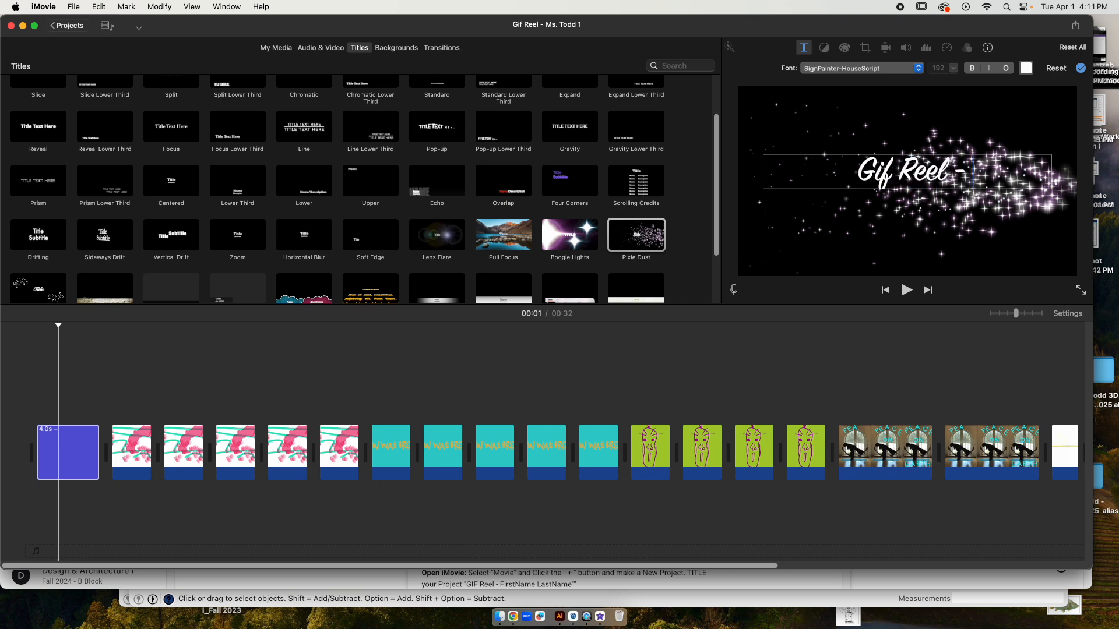
{"action": "type", "text": " Elsbeth"}
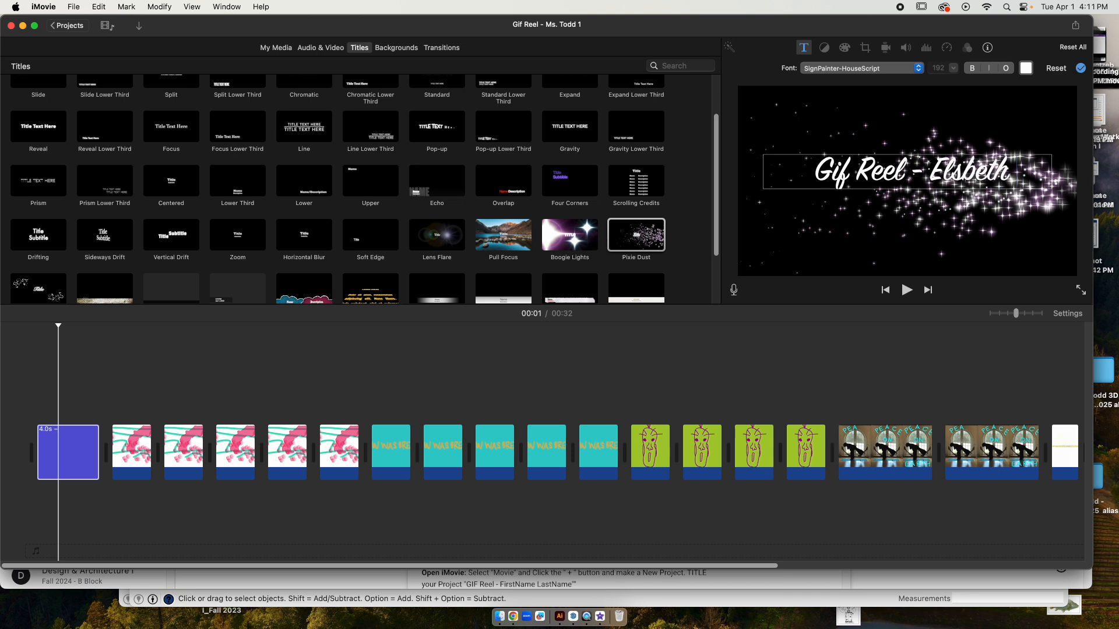
{"action": "type", "text": " Todd"}
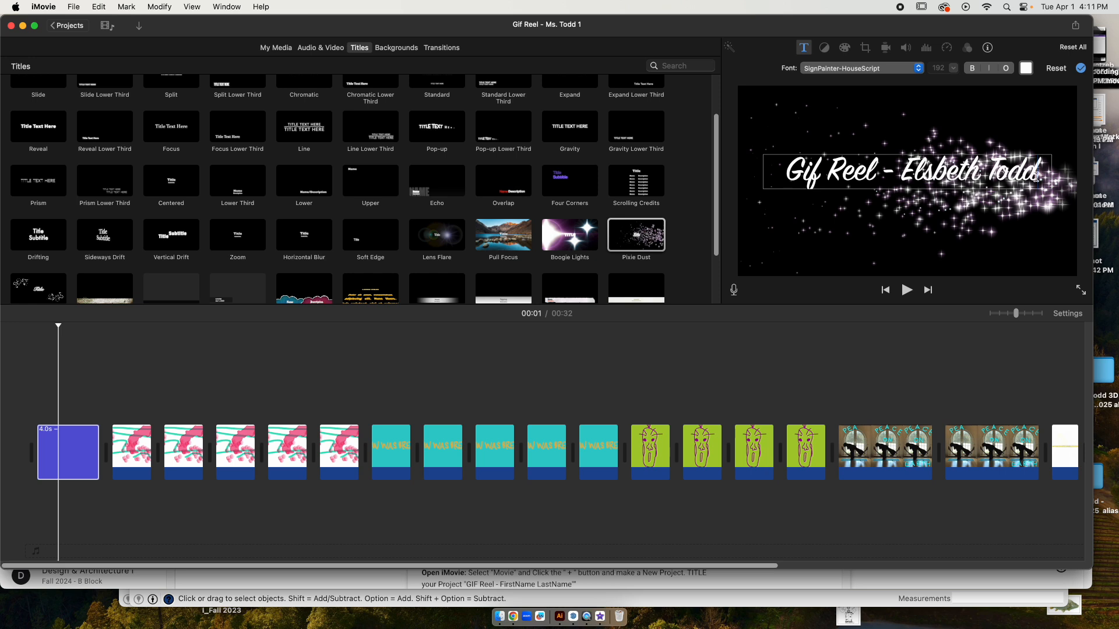
Format the whole opening title text in the Georgia font with bold and italic styling.
{"action": "left_click_drag", "start_coordinate": [1042, 176], "coordinate": [785, 171]}
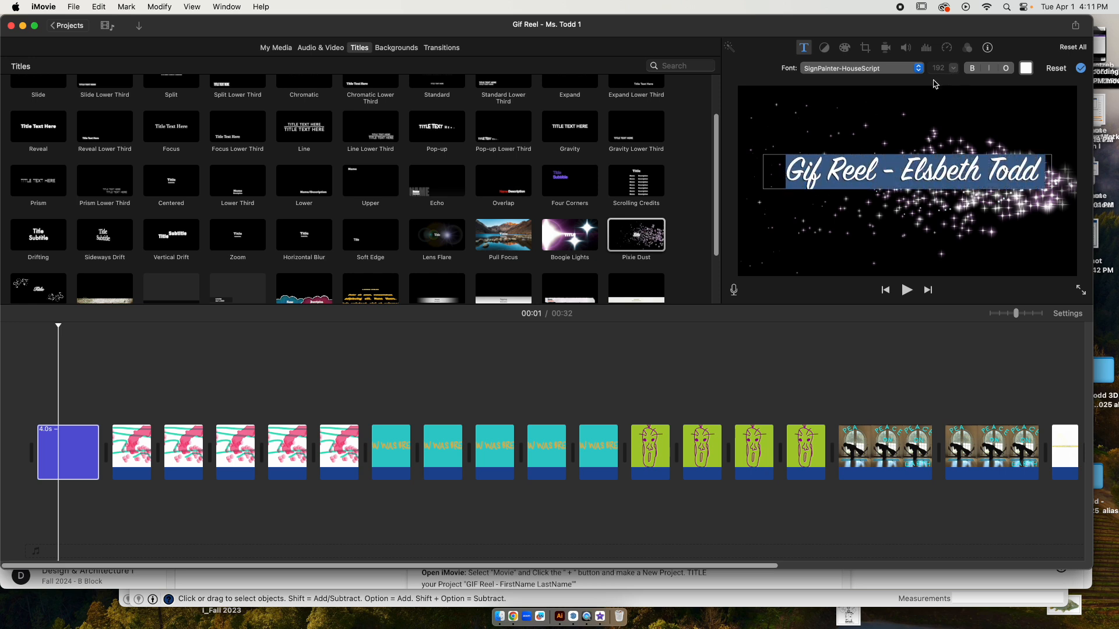
{"action": "left_click", "coordinate": [919, 69]}
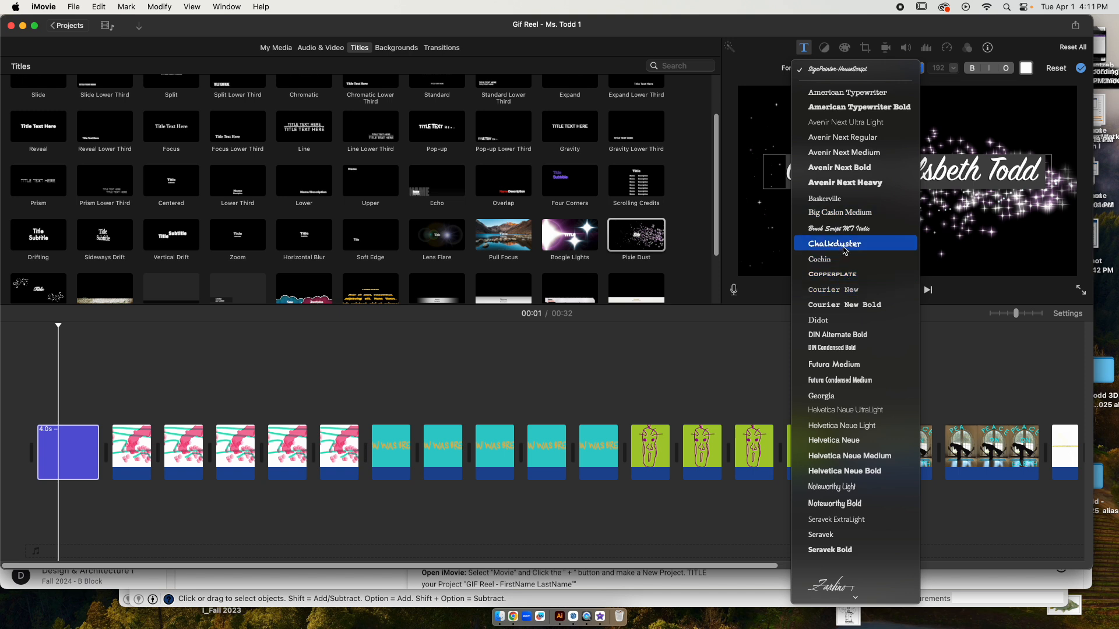
{"action": "scroll", "coordinate": [845, 249], "scroll_direction": "down", "scroll_amount": 5}
{"action": "left_click", "coordinate": [841, 147]}
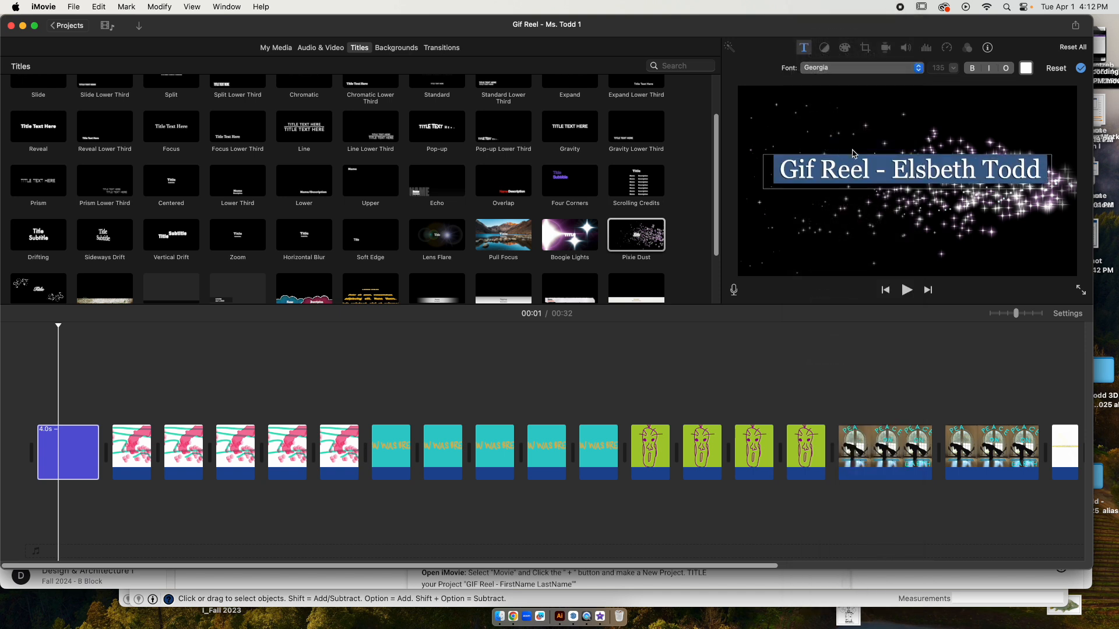
{"action": "left_click", "coordinate": [971, 69]}
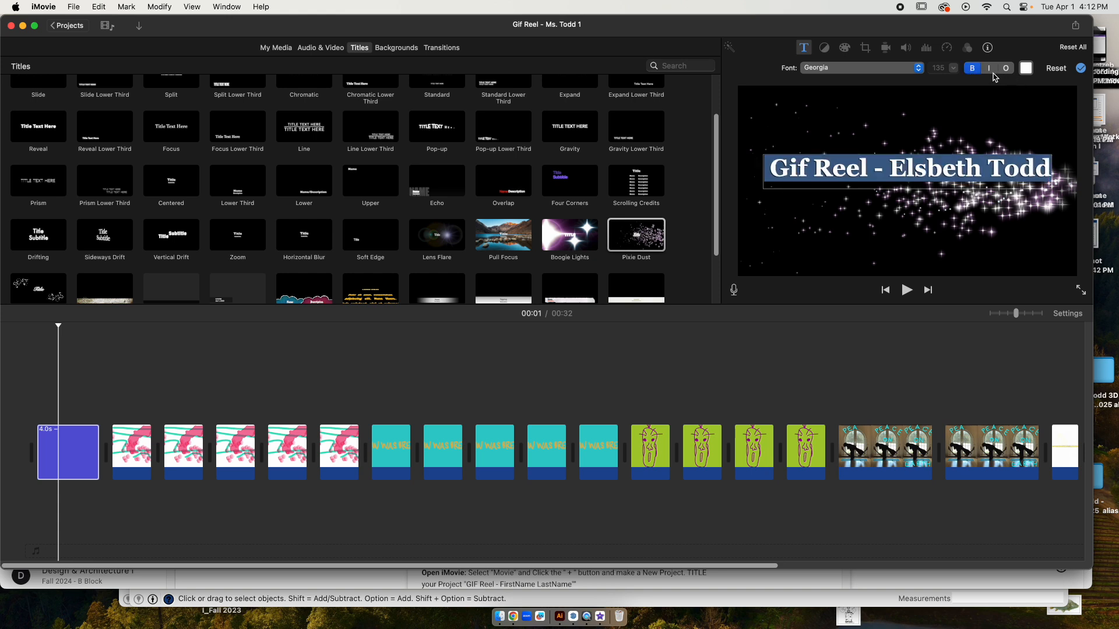
{"action": "left_click", "coordinate": [990, 69]}
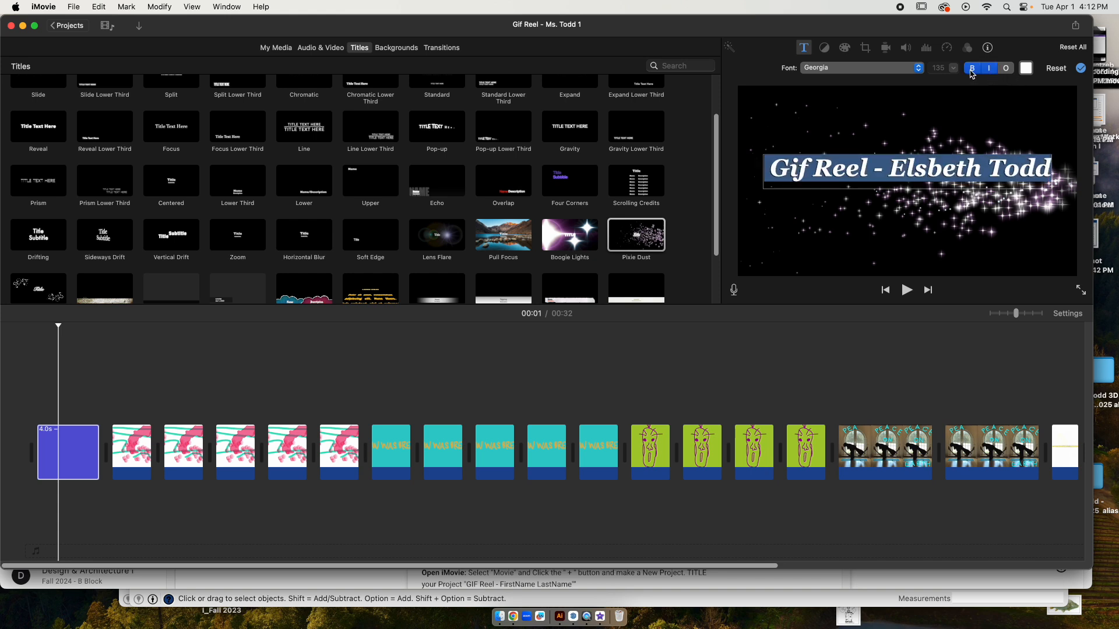
Capitalize "Gif" as "GIF" in the opening title and colour the title text light cyan using the colour wheel.
{"action": "left_click_drag", "start_coordinate": [806, 173], "coordinate": [790, 171]}
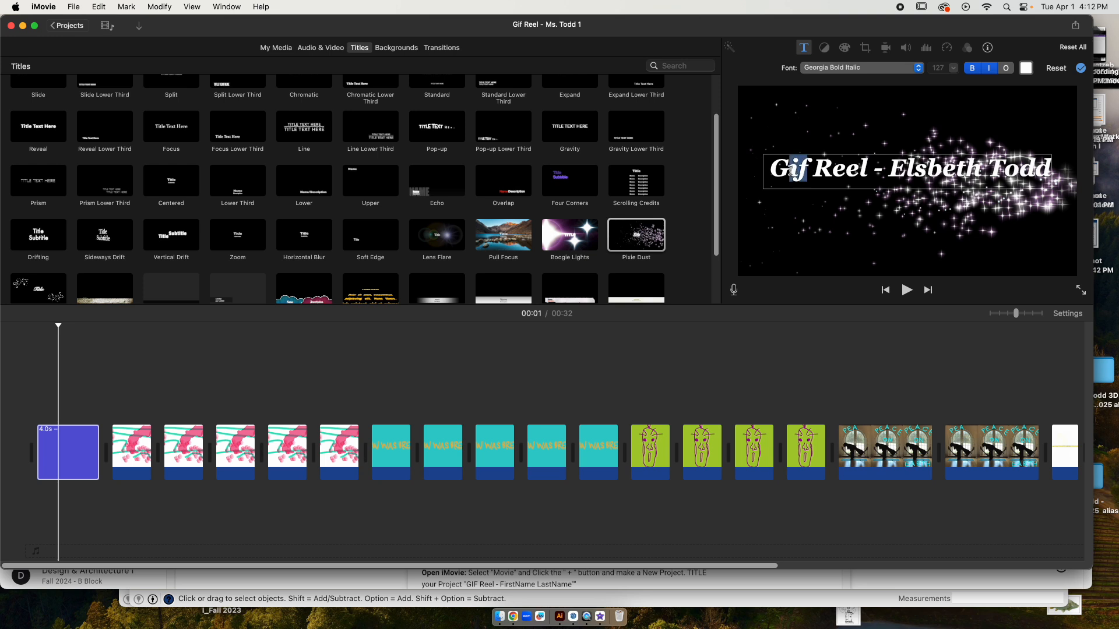
{"action": "type", "text": "IF"}
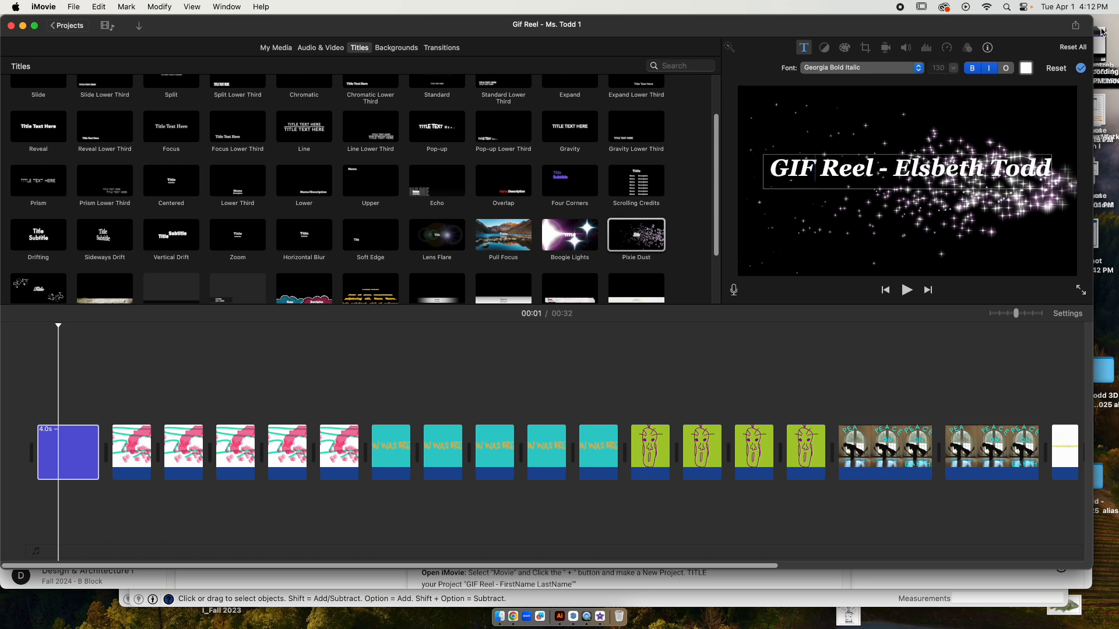
{"action": "left_click", "coordinate": [1024, 69]}
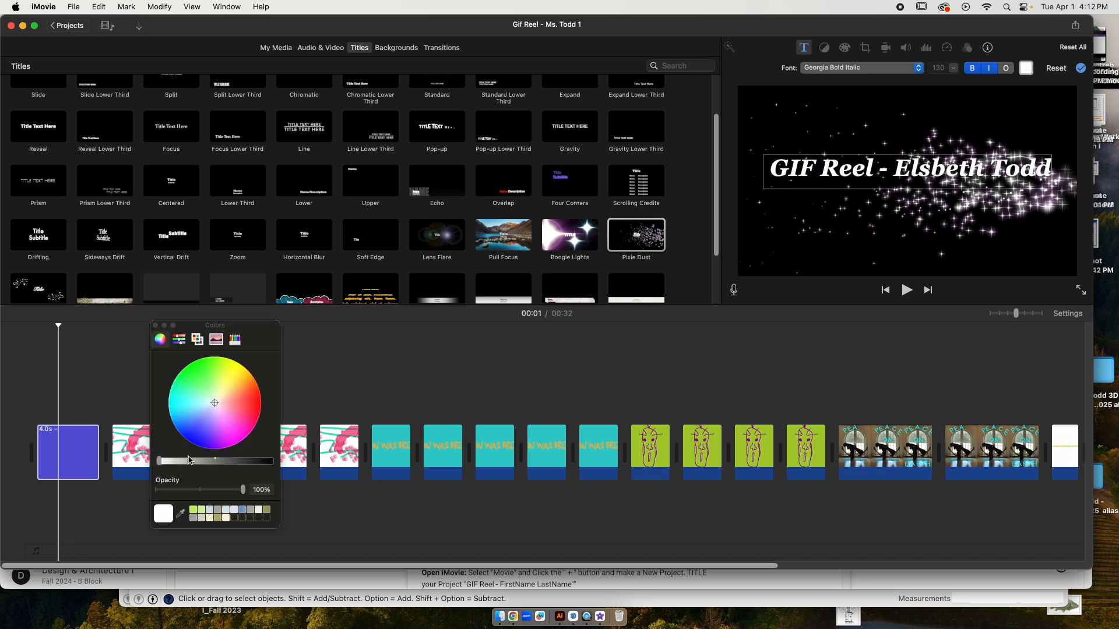
{"action": "left_click_drag", "start_coordinate": [247, 325], "coordinate": [781, 208]}
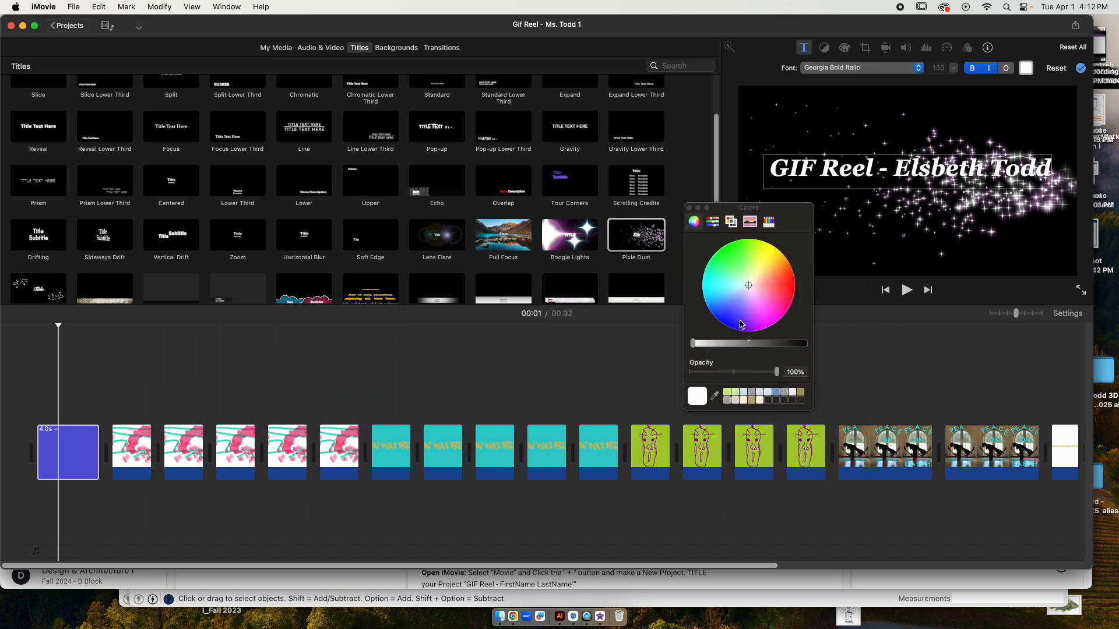
{"action": "left_click", "coordinate": [721, 289]}
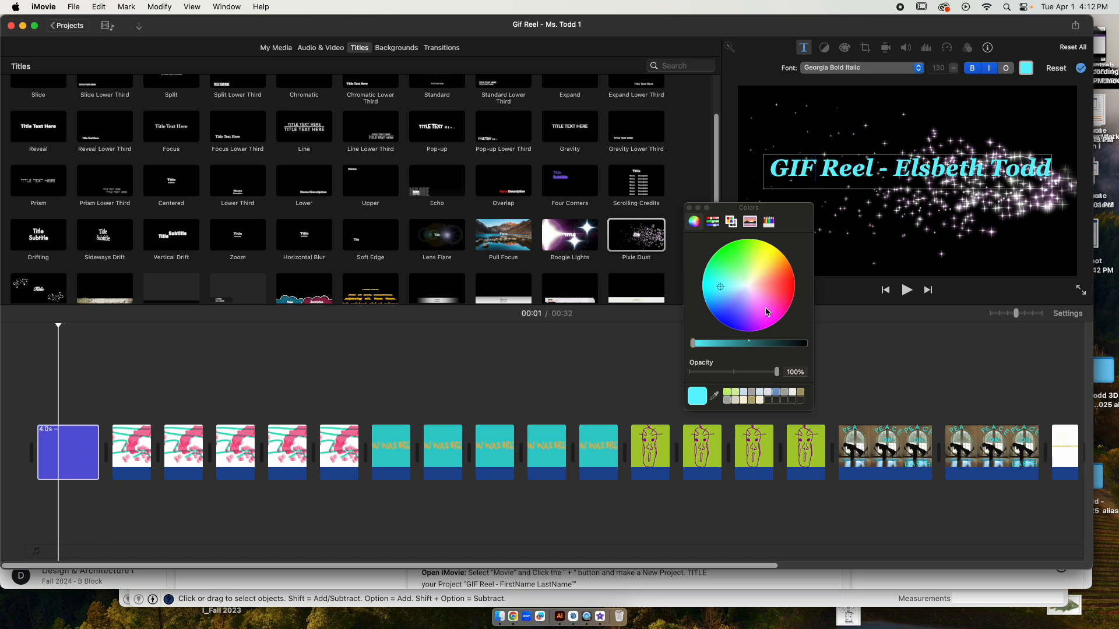
{"action": "left_click", "coordinate": [689, 207]}
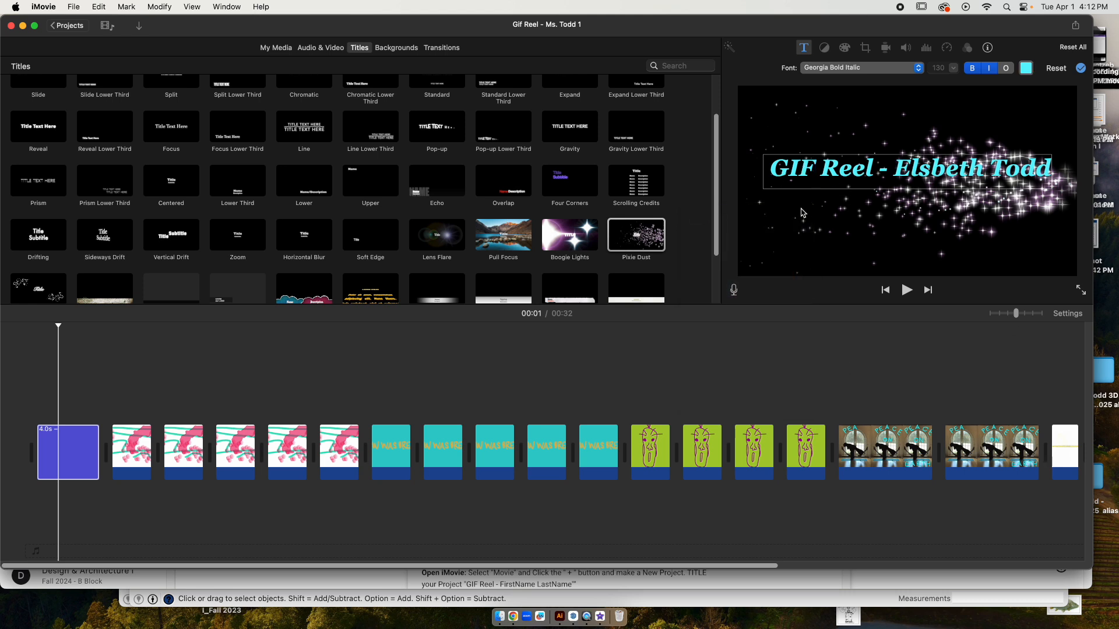
Play back the opening title from the start of the project and continue through the first GIF clips.
{"action": "left_click", "coordinate": [78, 455]}
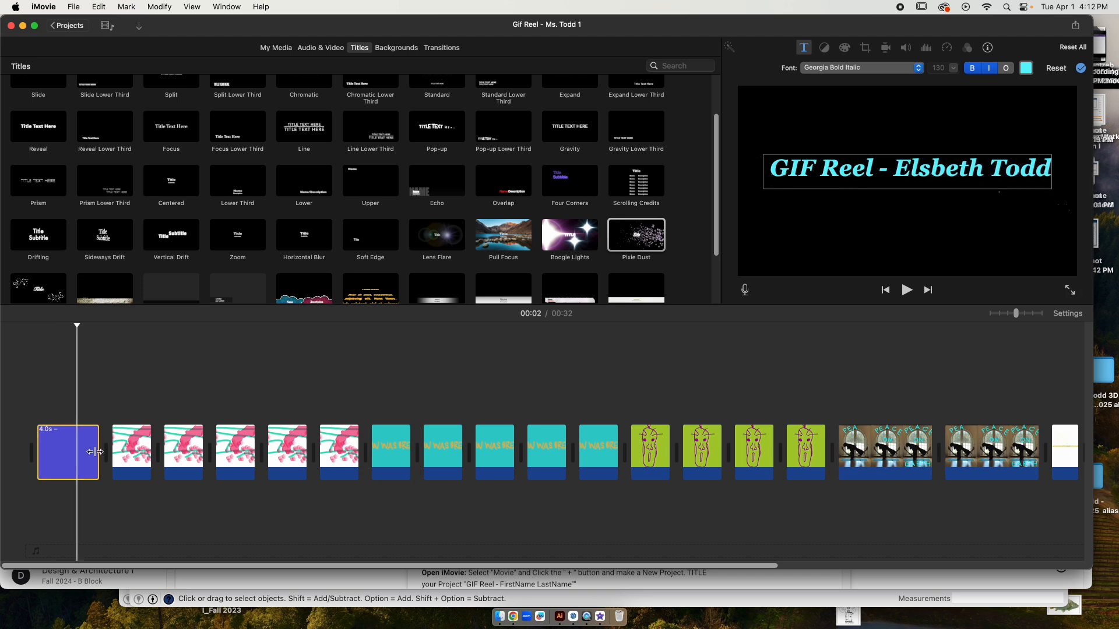
{"action": "left_click_drag", "start_coordinate": [79, 324], "coordinate": [34, 324]}
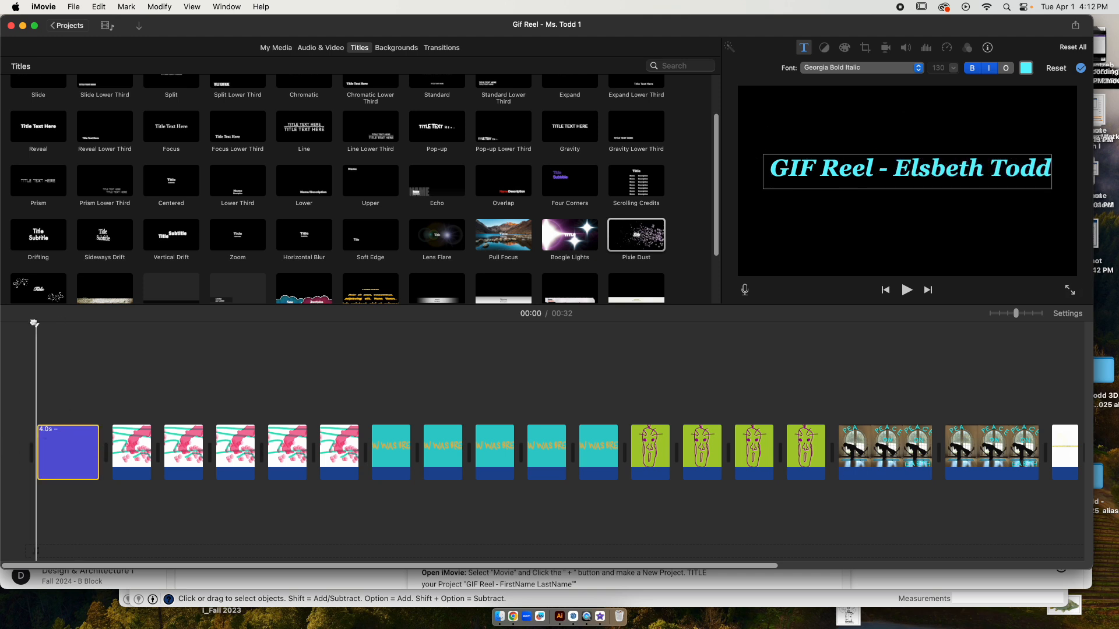
{"action": "key", "text": "space"}
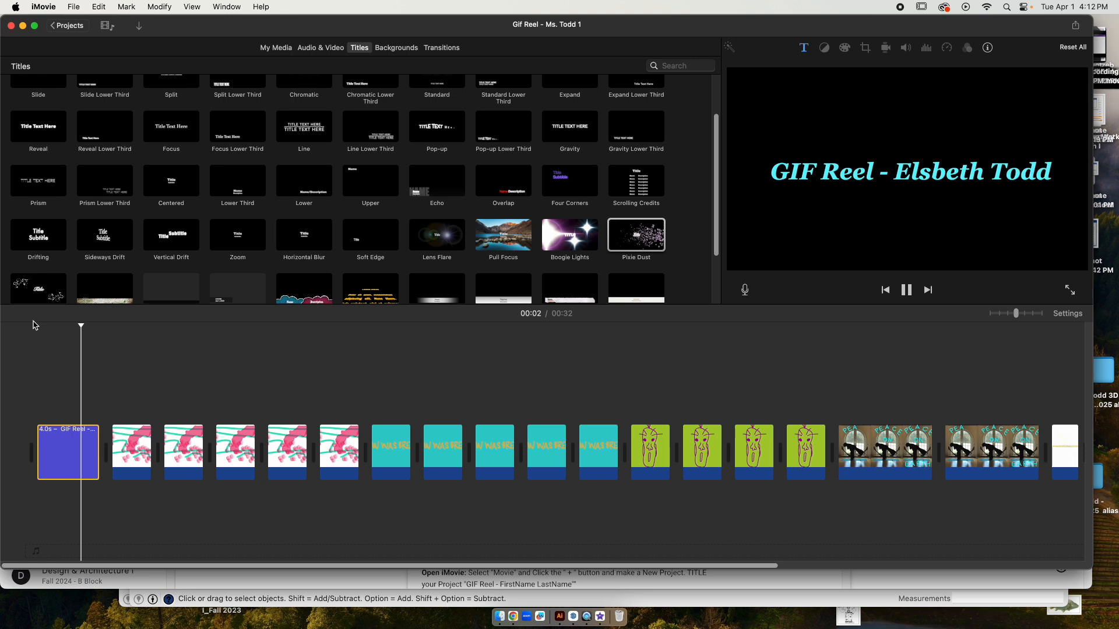
{"action": "key", "text": "space"}
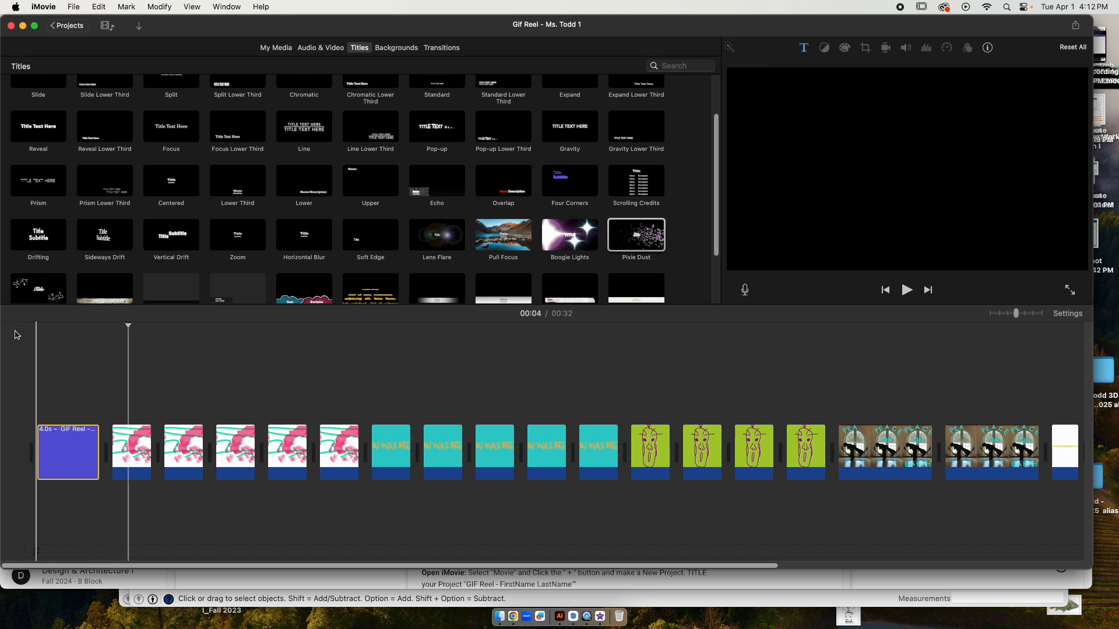
{"action": "key", "text": "space"}
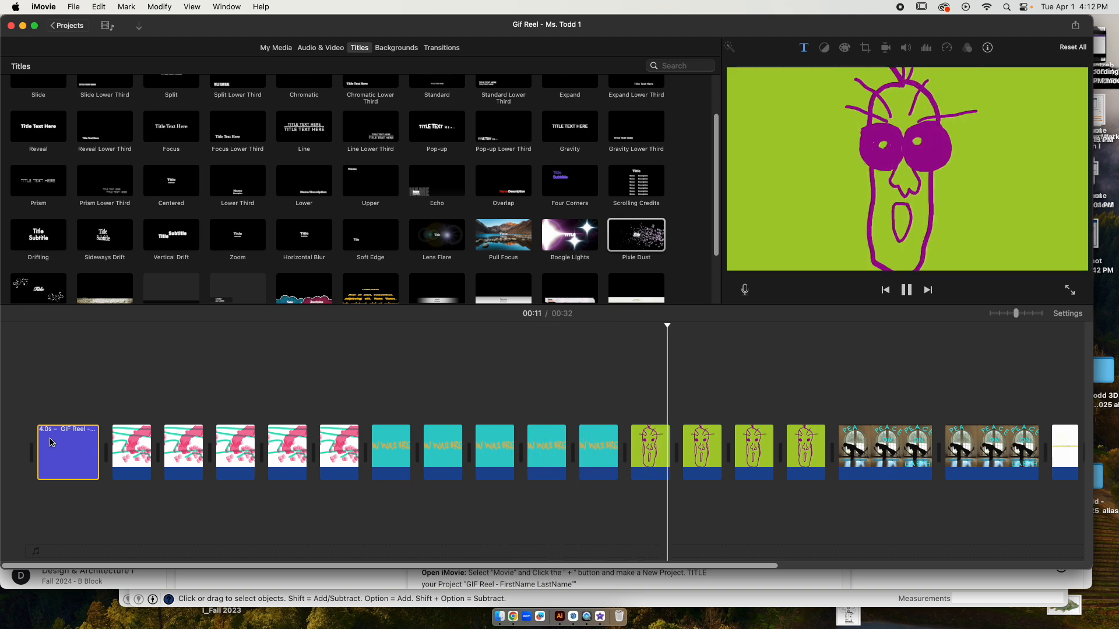
{"action": "key", "text": "space"}
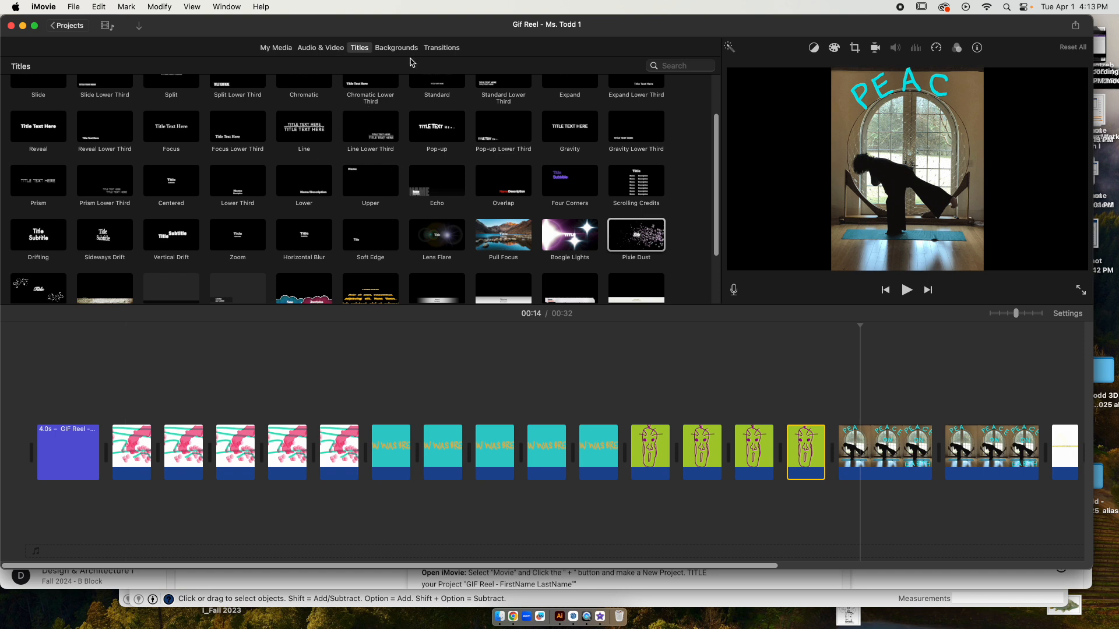
Browse the available transitions and preview the Circle Open and Spin Out styles.
{"action": "left_click", "coordinate": [443, 49]}
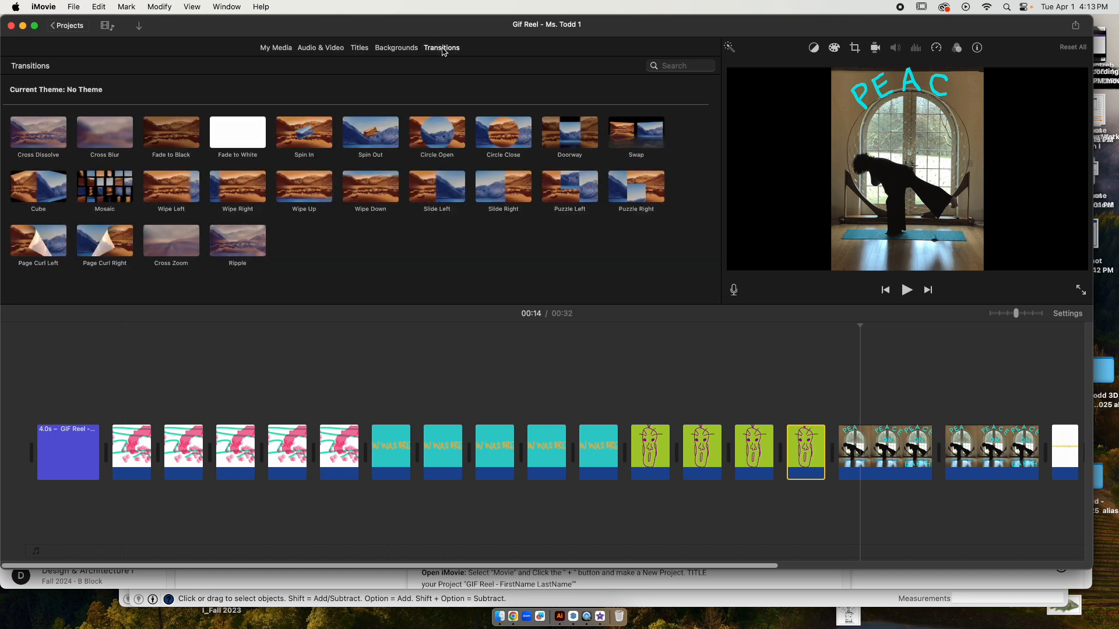
{"action": "left_click", "coordinate": [431, 142]}
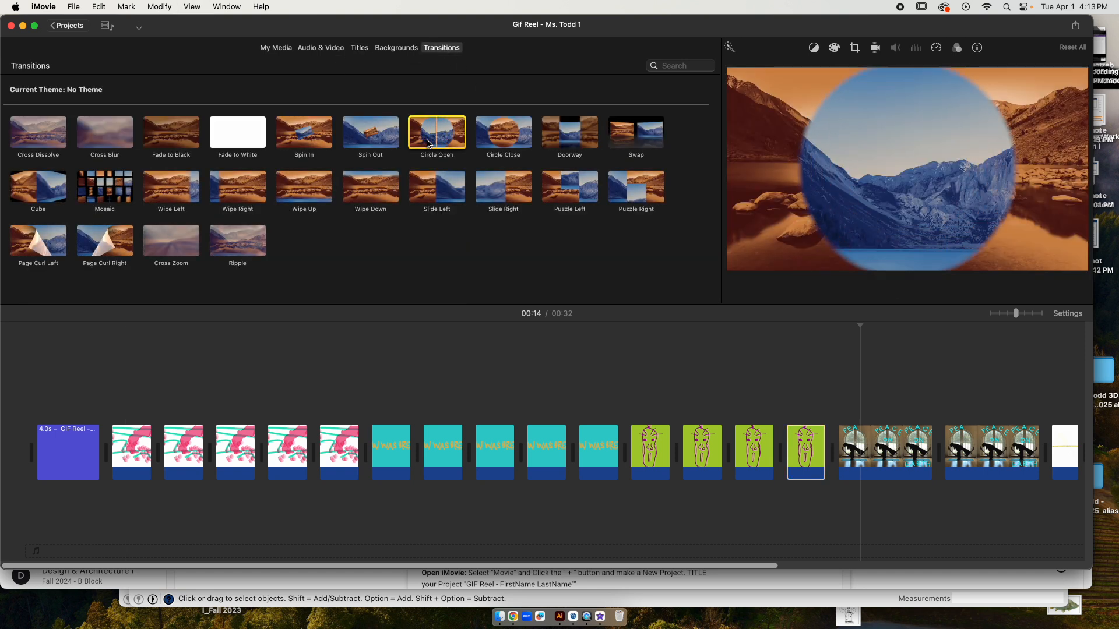
{"action": "left_click", "coordinate": [379, 134]}
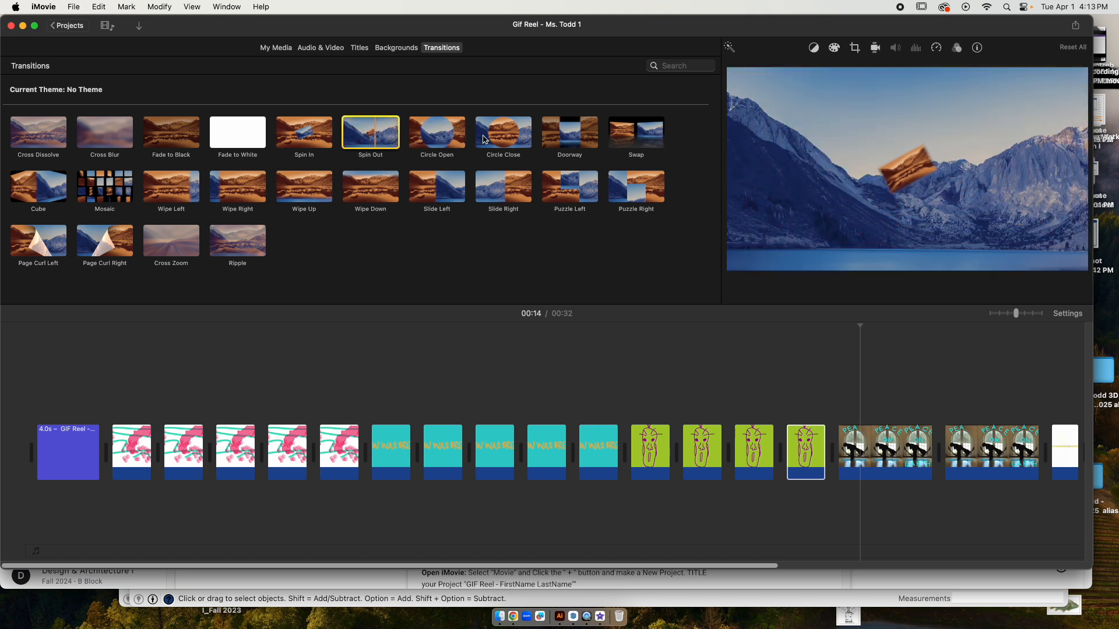
Add Circle Open transitions between the flower and HOW WAS BREAK? clips and between the HOW WAS BREAK? and green face clips.
{"action": "left_click", "coordinate": [442, 135]}
{"action": "mouse_move", "coordinate": [442, 135]}
{"action": "left_mouse_down"}
{"action": "mouse_move", "coordinate": [348, 290]}
{"action": "mouse_move", "coordinate": [374, 412]}
{"action": "mouse_move", "coordinate": [368, 451]}
{"action": "left_mouse_up"}
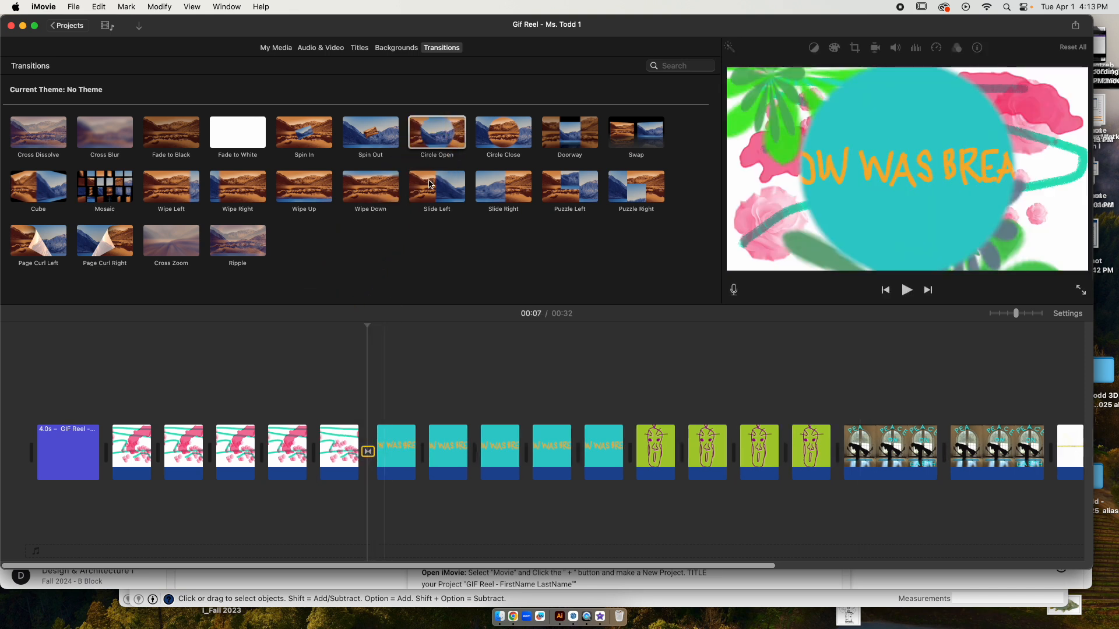
{"action": "left_click_drag", "start_coordinate": [437, 139], "coordinate": [632, 443]}
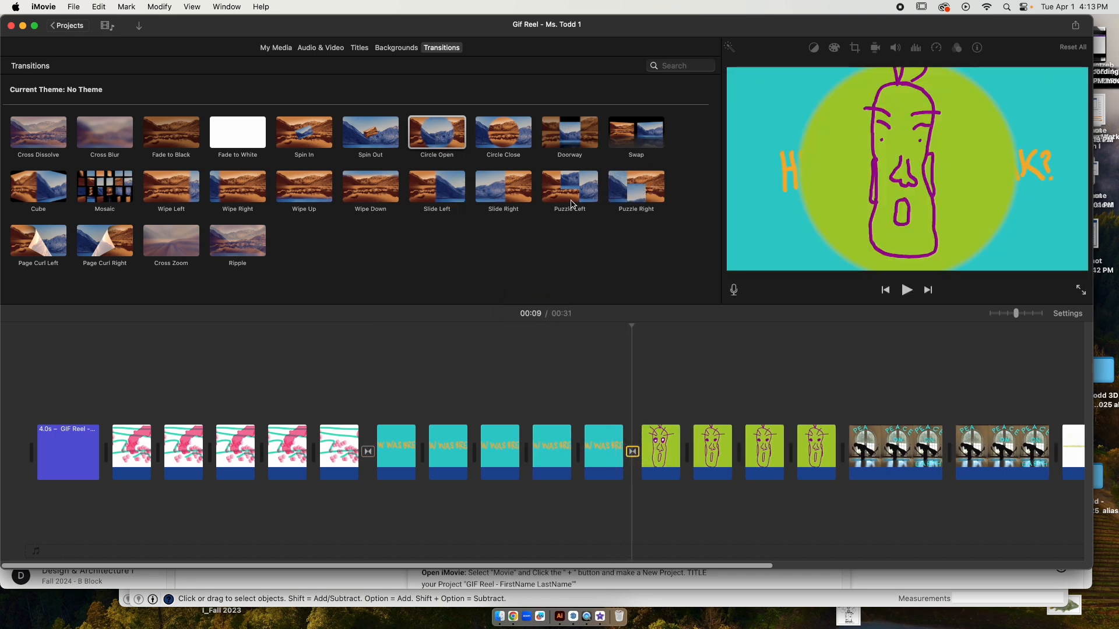
Add a Wipe Up transition before the PEACE ON EARTH clips and a Mosaic transition before the lemon slice clips.
{"action": "left_click_drag", "start_coordinate": [304, 194], "coordinate": [836, 422]}
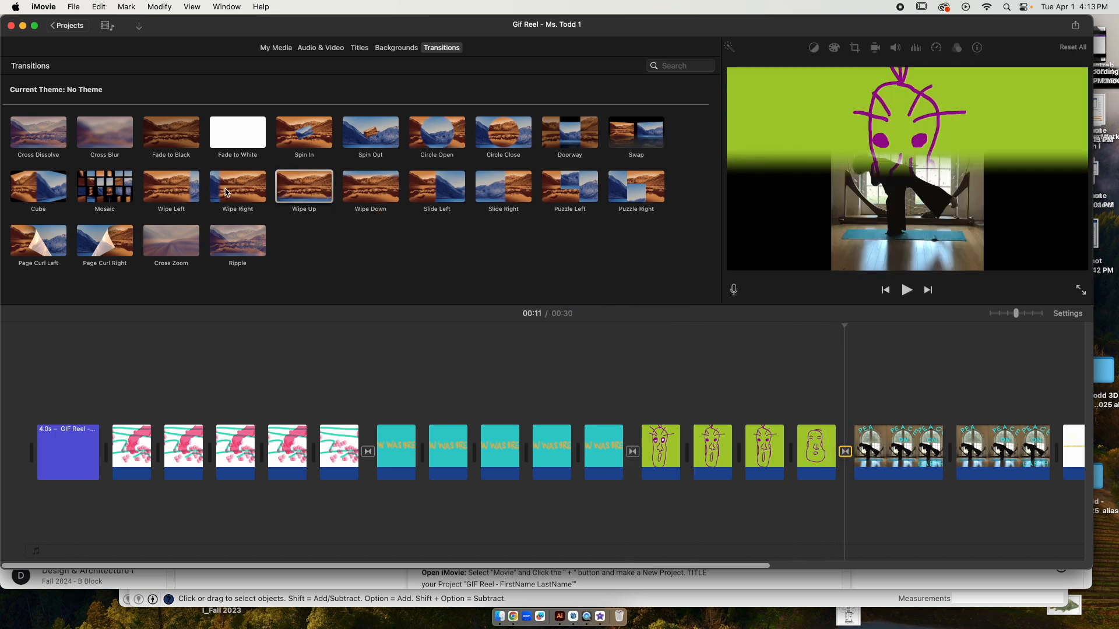
{"action": "left_click_drag", "start_coordinate": [108, 191], "coordinate": [1058, 454]}
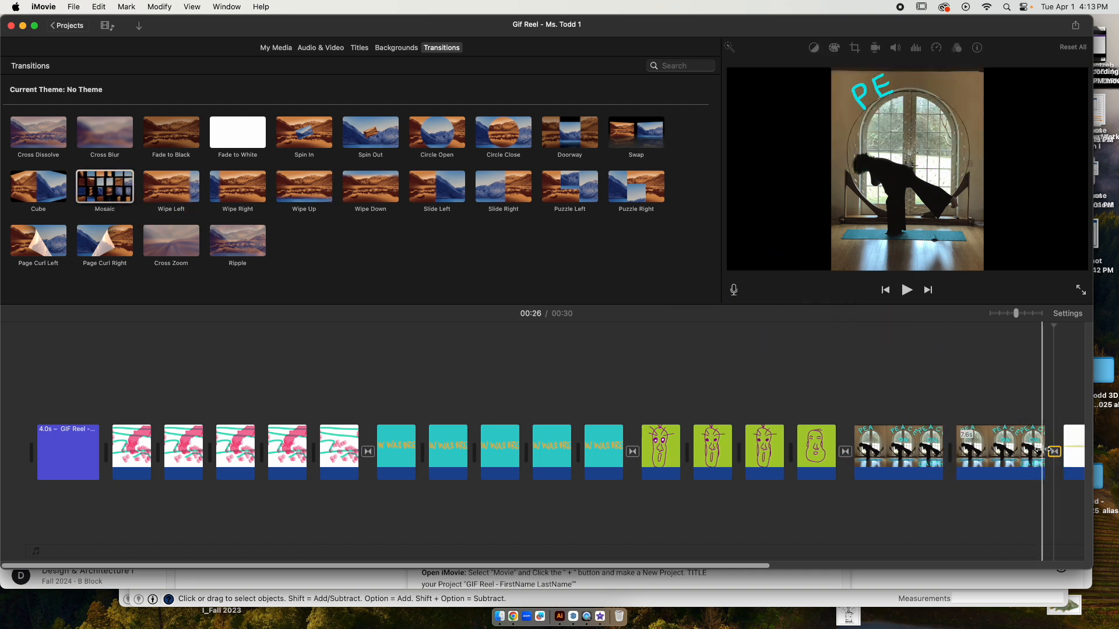
{"action": "key", "text": "space"}
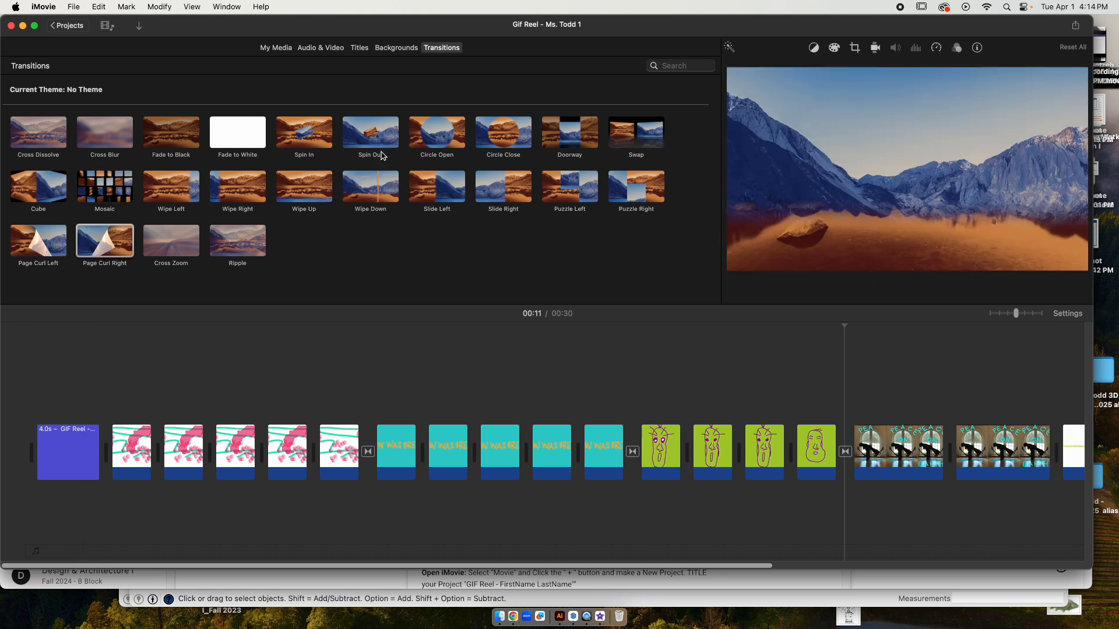
Add a Spin Out transition between the opening title and the first flower clip, and play back the reel.
{"action": "left_click_drag", "start_coordinate": [370, 143], "coordinate": [106, 451]}
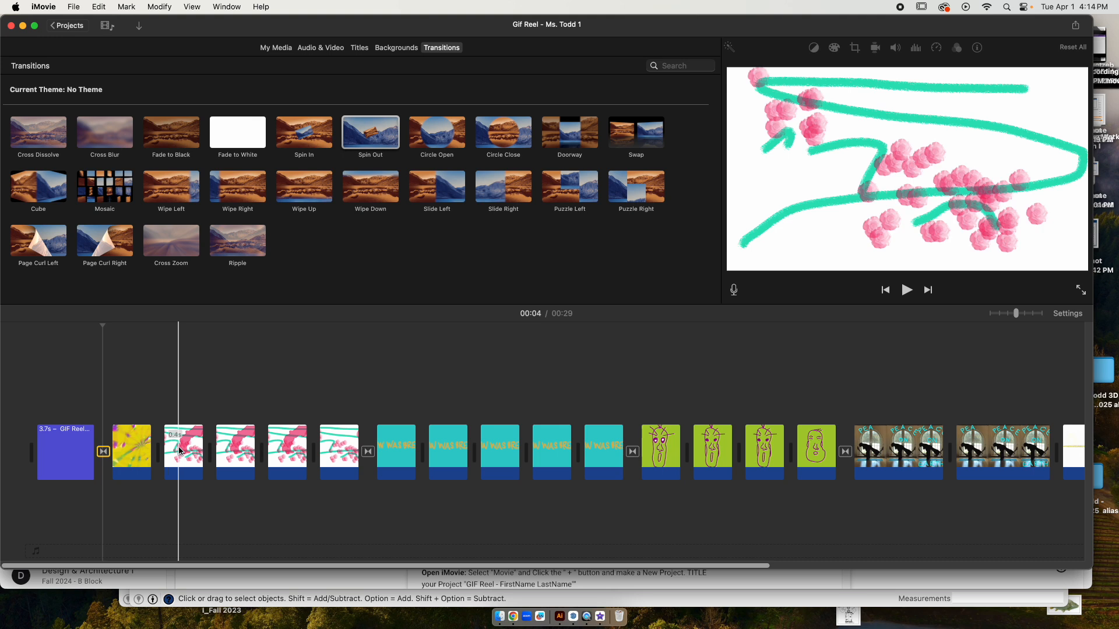
{"action": "key", "text": "space"}
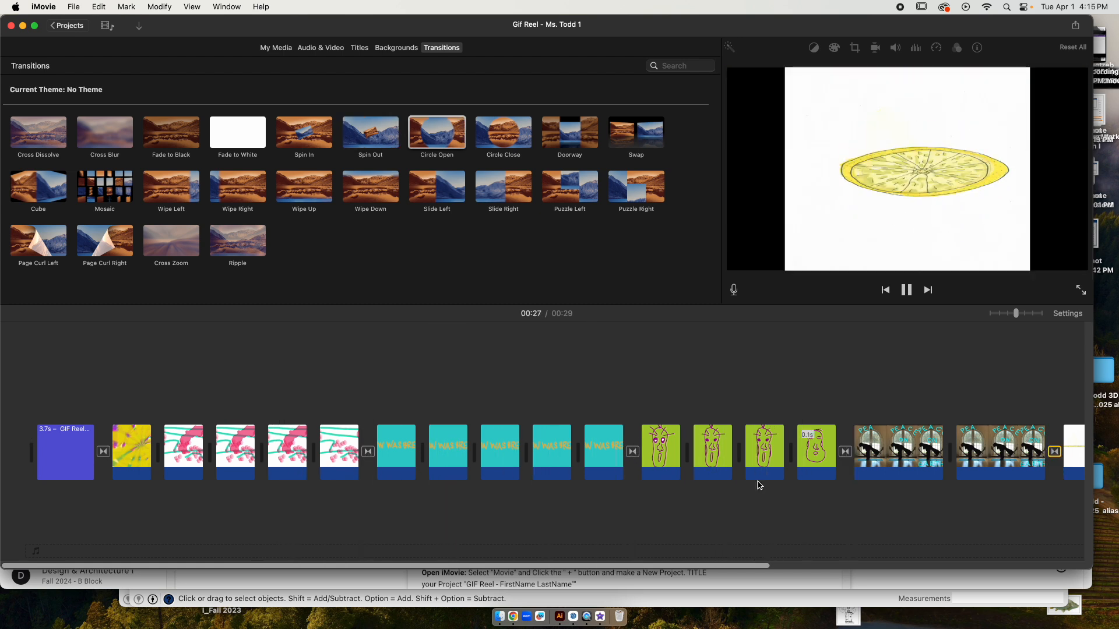
{"action": "left_click", "coordinate": [220, 380]}
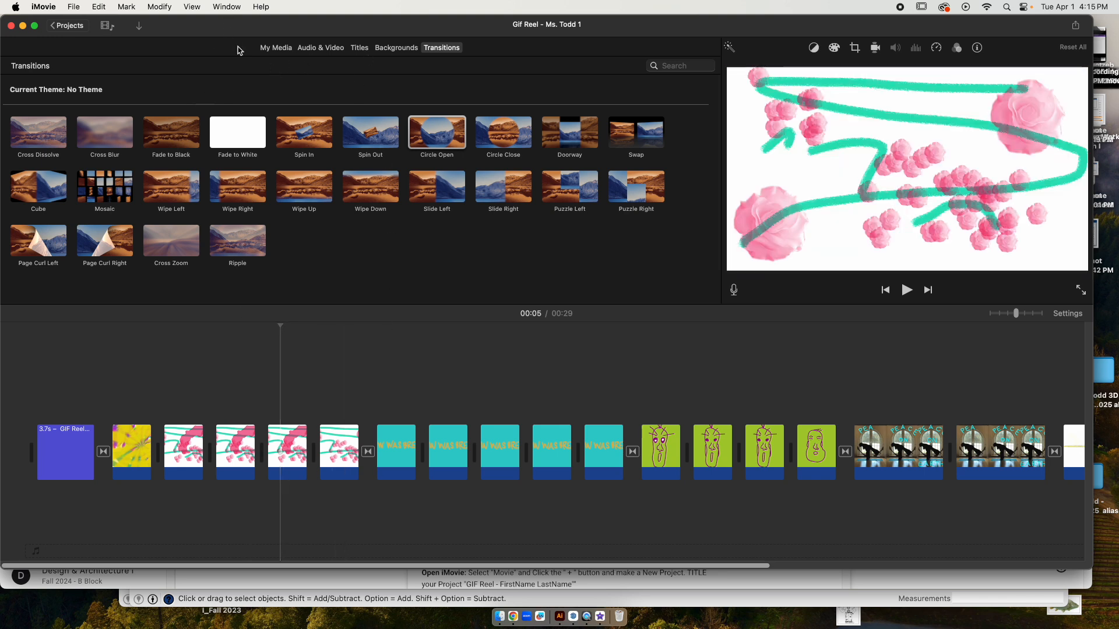
Place the GIF Music audio clip from the project media beneath the video clips, starting at the first flower clip.
{"action": "left_click", "coordinate": [276, 49]}
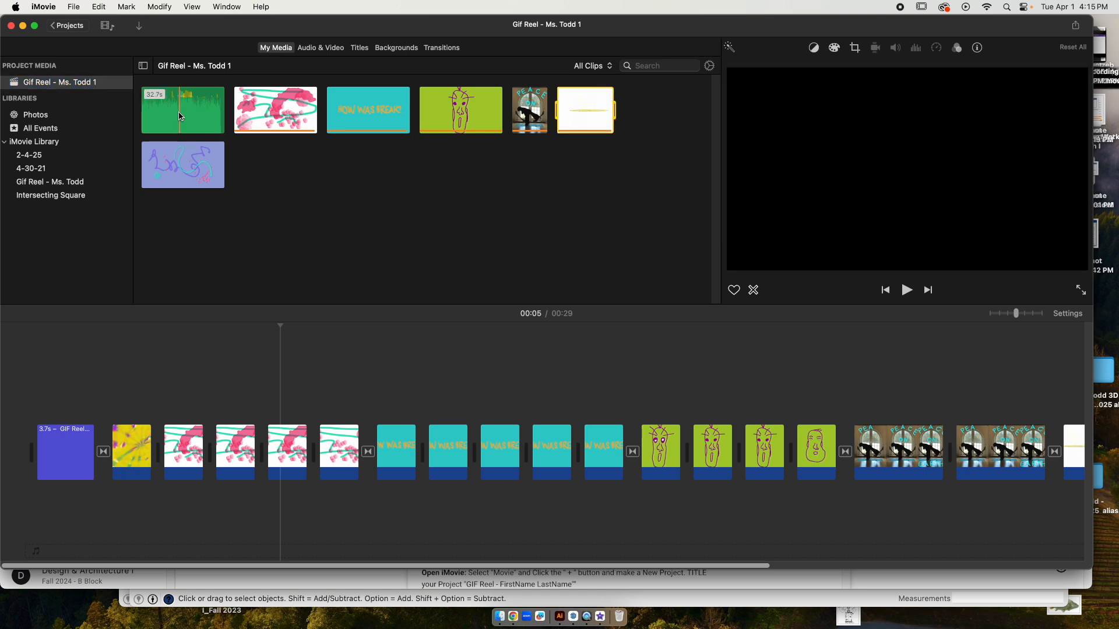
{"action": "left_click", "coordinate": [181, 116]}
{"action": "left_click_drag", "start_coordinate": [182, 112], "coordinate": [117, 508]}
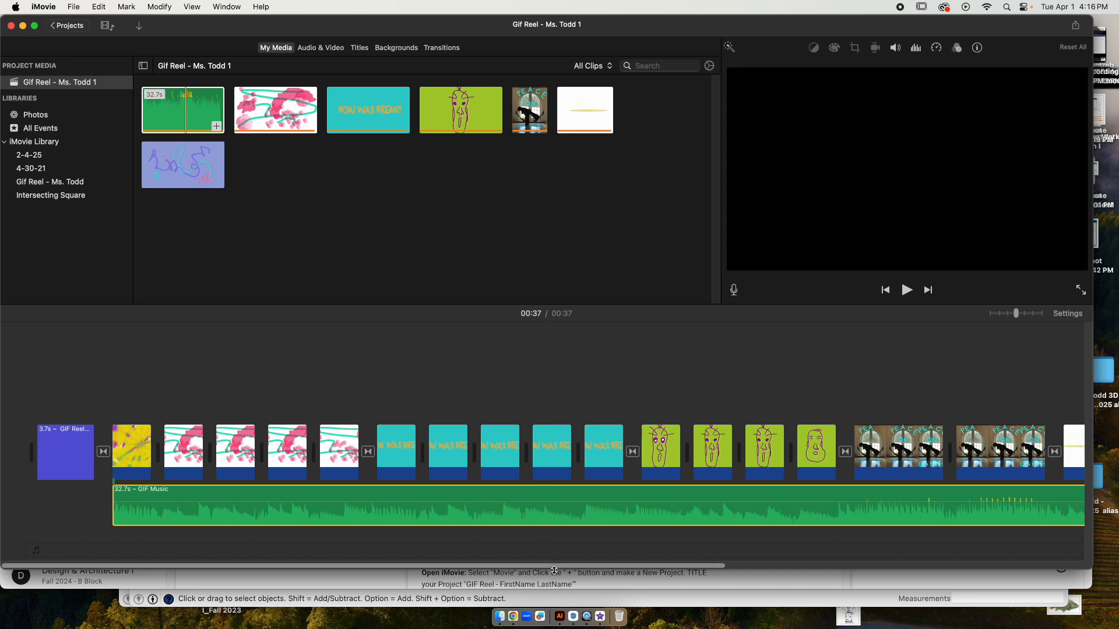
Split the GIF Music audio at the end of the last lemon slice clip and delete the excess music after it.
{"action": "left_click_drag", "start_coordinate": [553, 566], "coordinate": [864, 566]}
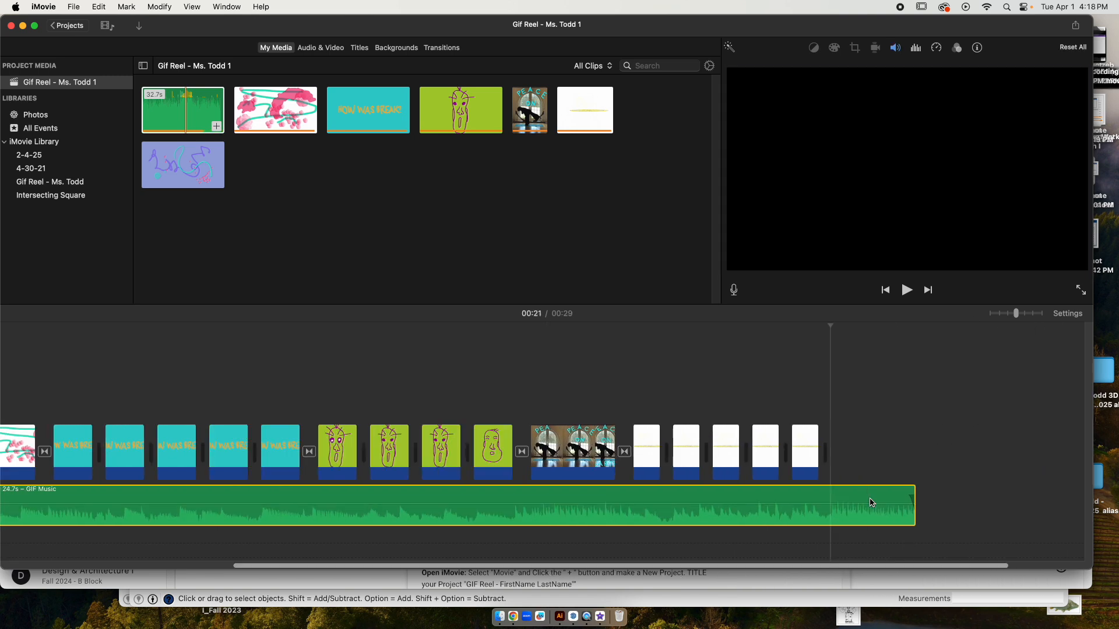
{"action": "left_click", "coordinate": [868, 502]}
{"action": "left_click_drag", "start_coordinate": [869, 329], "coordinate": [830, 330]}
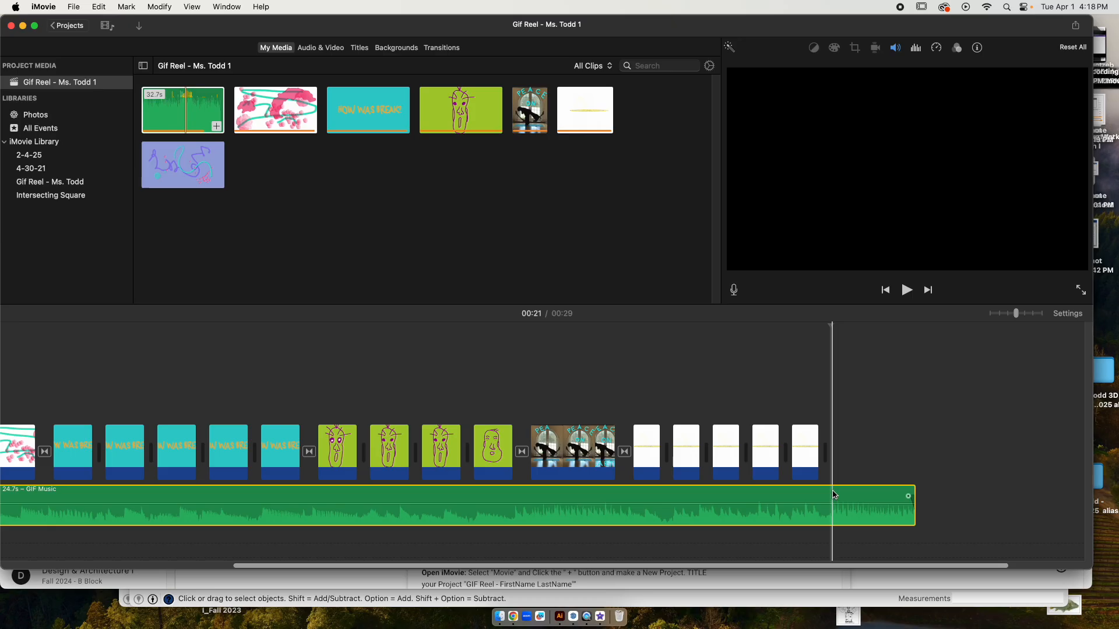
{"action": "right_click", "coordinate": [834, 496]}
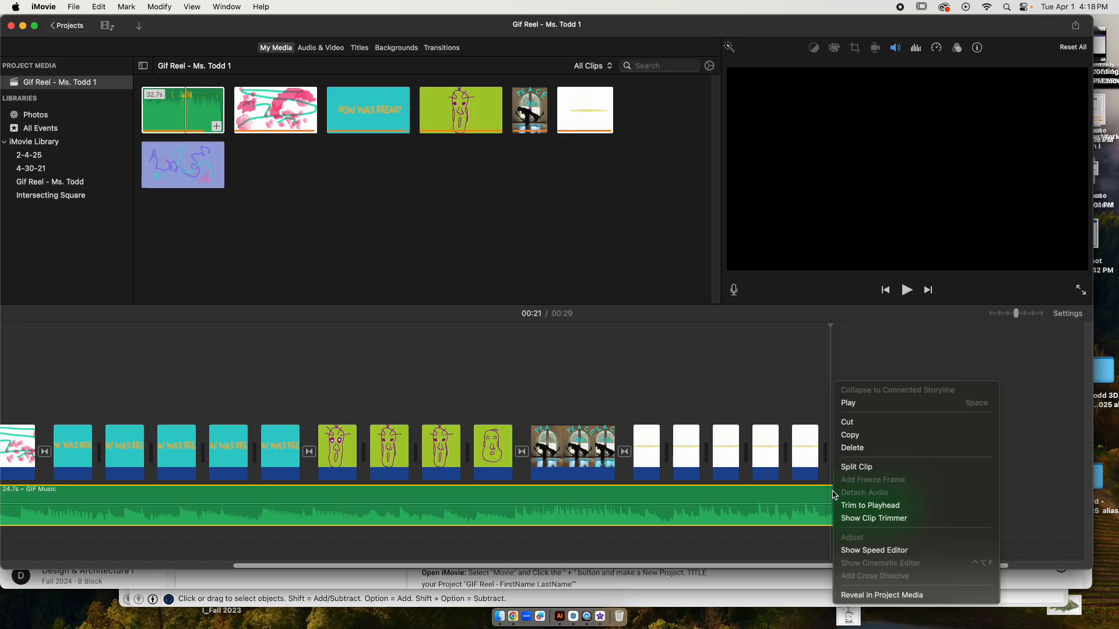
{"action": "left_click", "coordinate": [874, 467]}
{"action": "scroll", "coordinate": [932, 483], "scroll_direction": "right", "scroll_amount": 2}
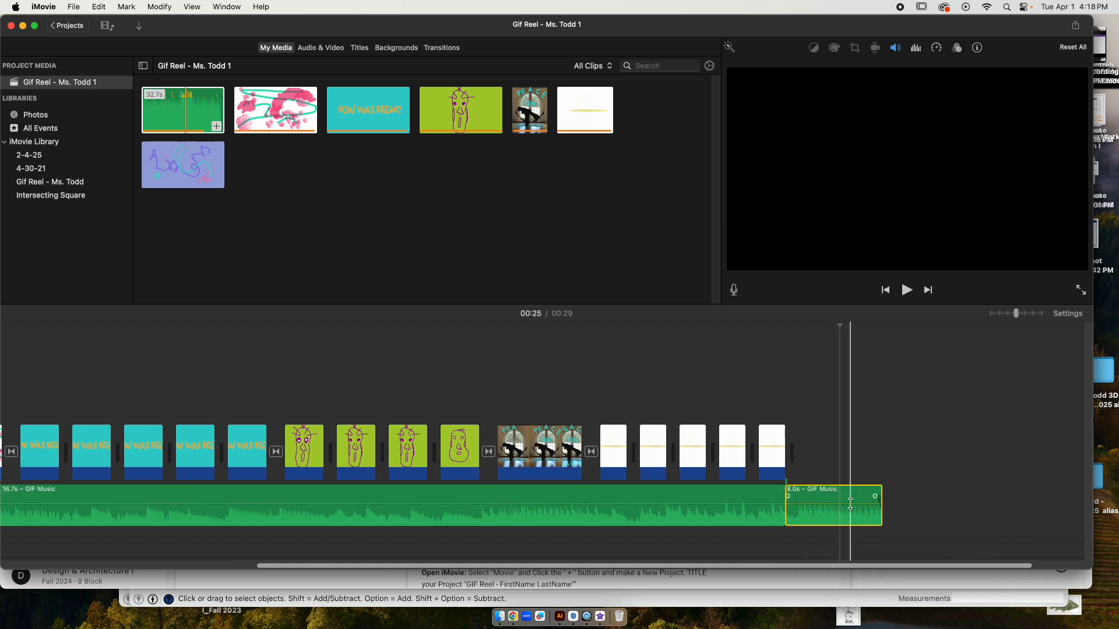
{"action": "key", "text": "Delete"}
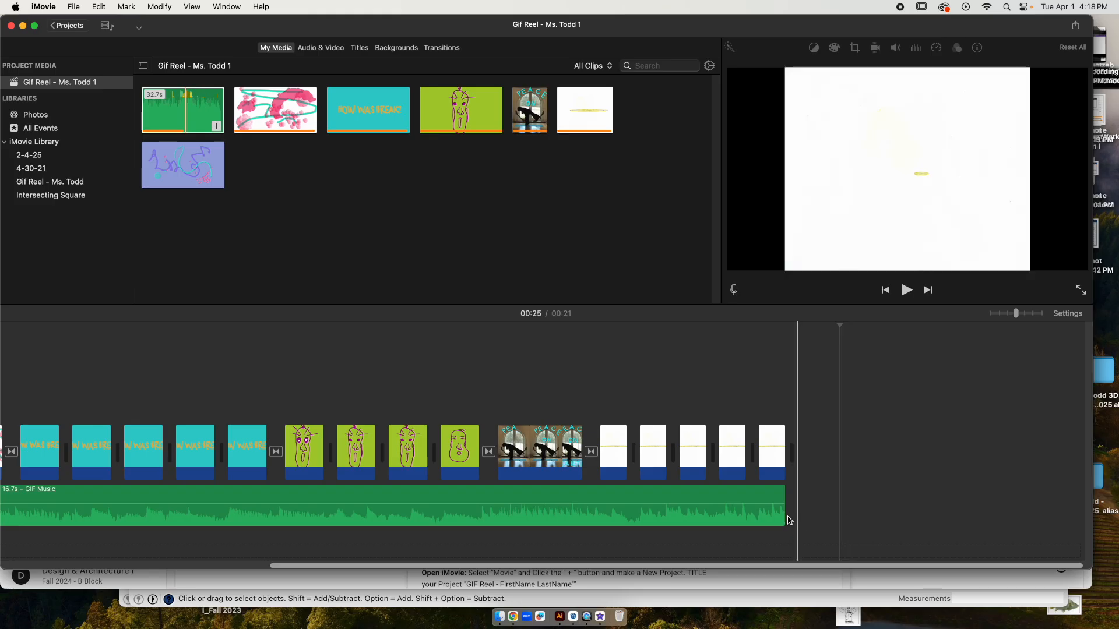
Add a fade-out at the end and a fade-in at the start of the GIF Music clip, and play back the reel.
{"action": "left_click", "coordinate": [778, 520]}
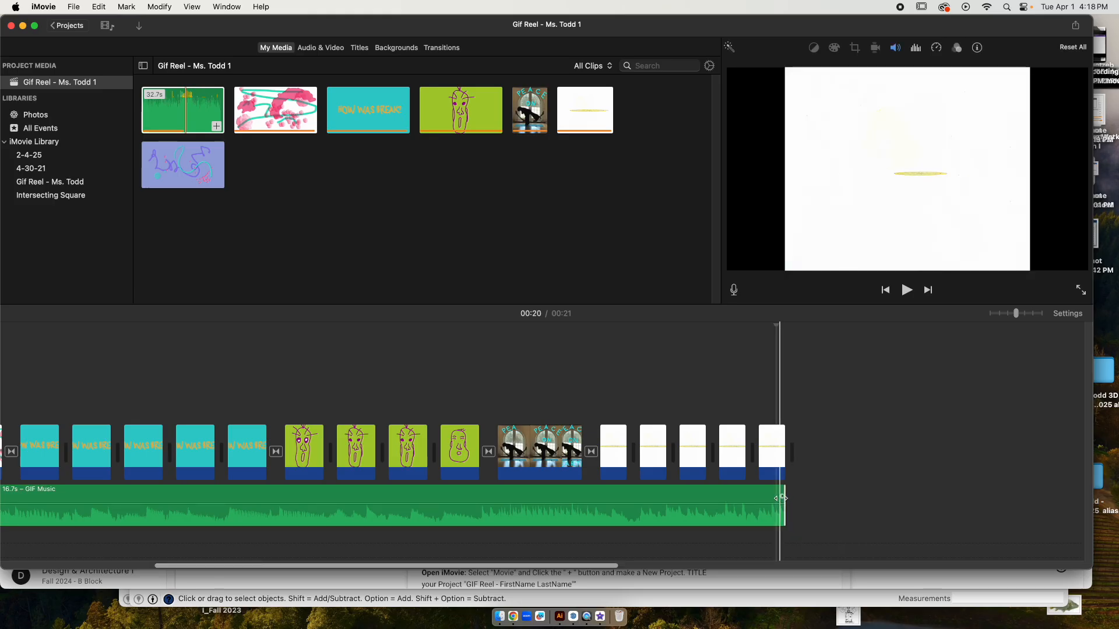
{"action": "left_click_drag", "start_coordinate": [782, 498], "coordinate": [735, 496]}
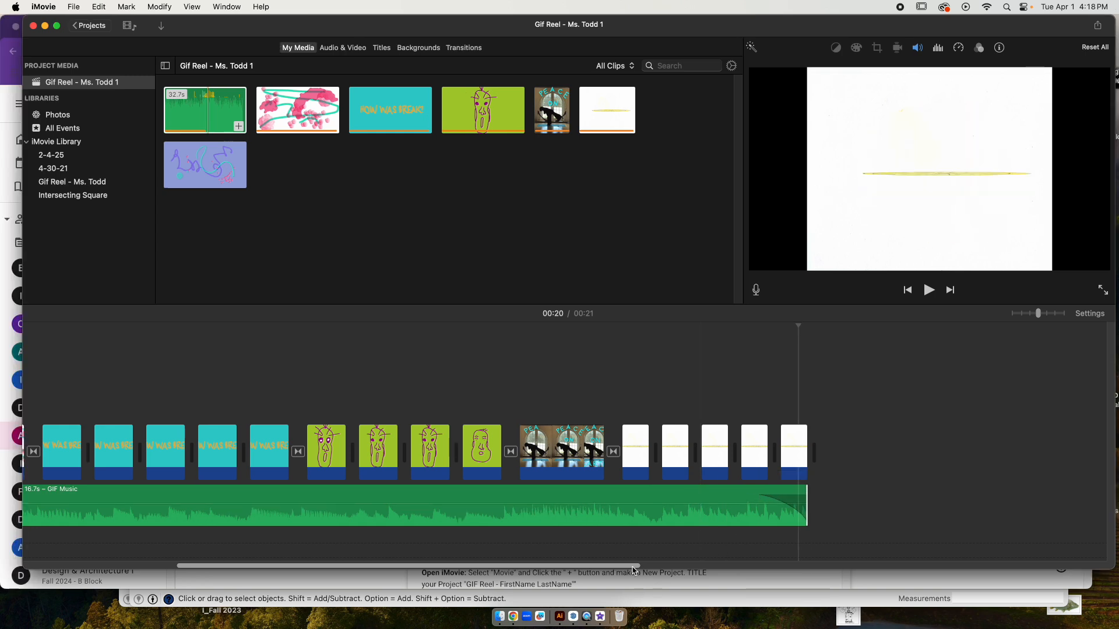
{"action": "left_click_drag", "start_coordinate": [631, 565], "coordinate": [396, 543]}
{"action": "key", "text": "space"}
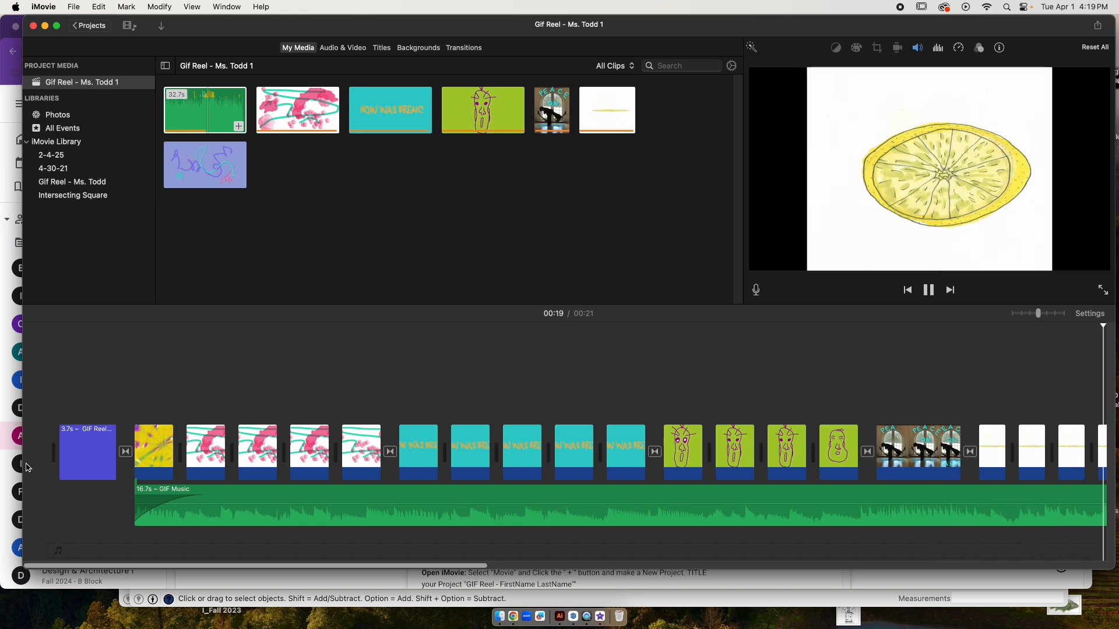
{"action": "key", "text": "space"}
{"action": "key", "text": "space"}
{"action": "scroll", "coordinate": [108, 531], "scroll_direction": "left", "scroll_amount": 10}
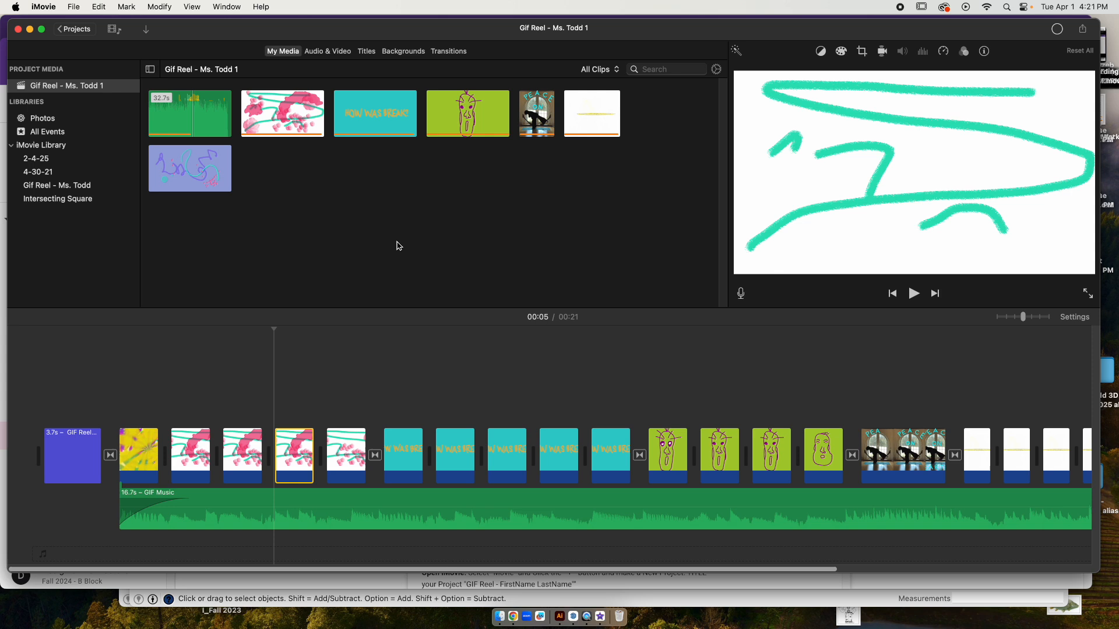
Export the reel as a video and audio file at 1080p 60, High quality and Faster compression into the Animation class folder.
{"action": "left_click", "coordinate": [76, 9]}
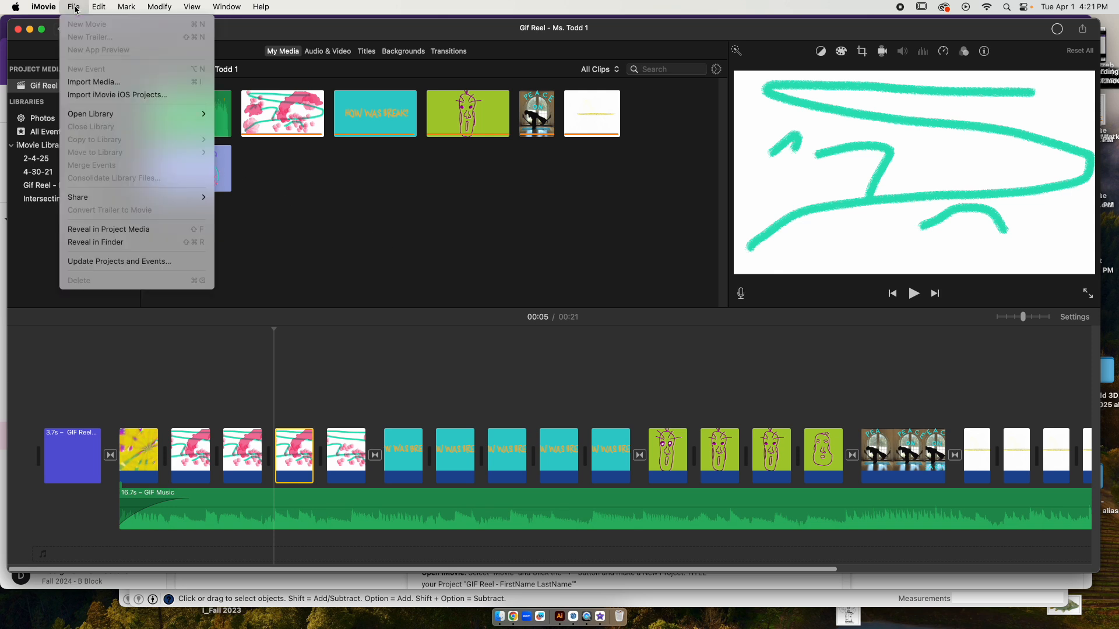
{"action": "mouse_move", "coordinate": [106, 202]}
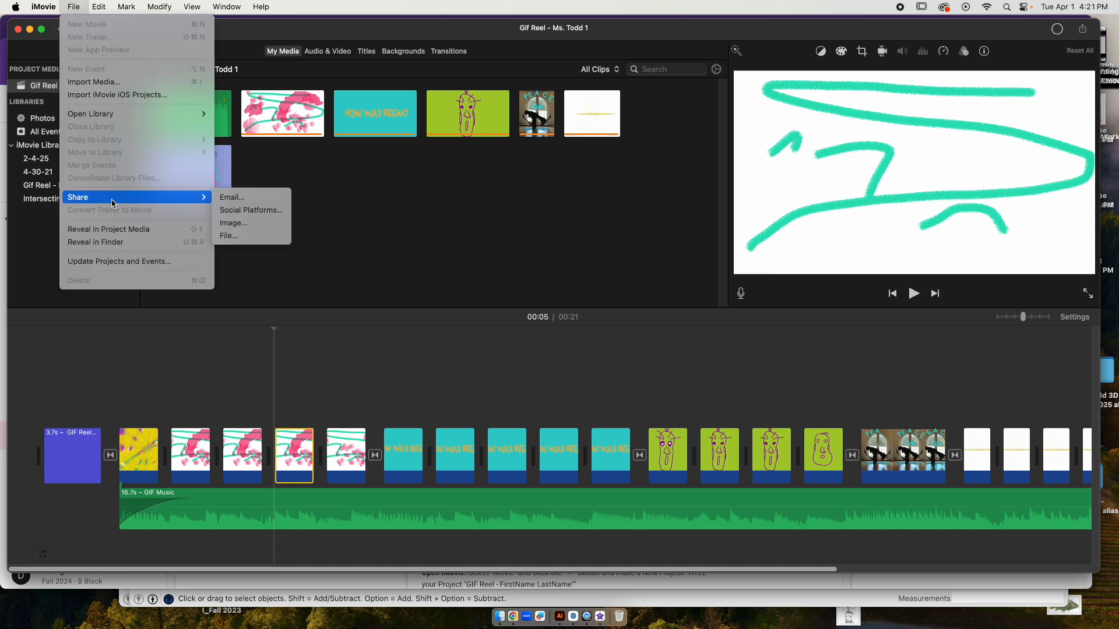
{"action": "left_click", "coordinate": [245, 236]}
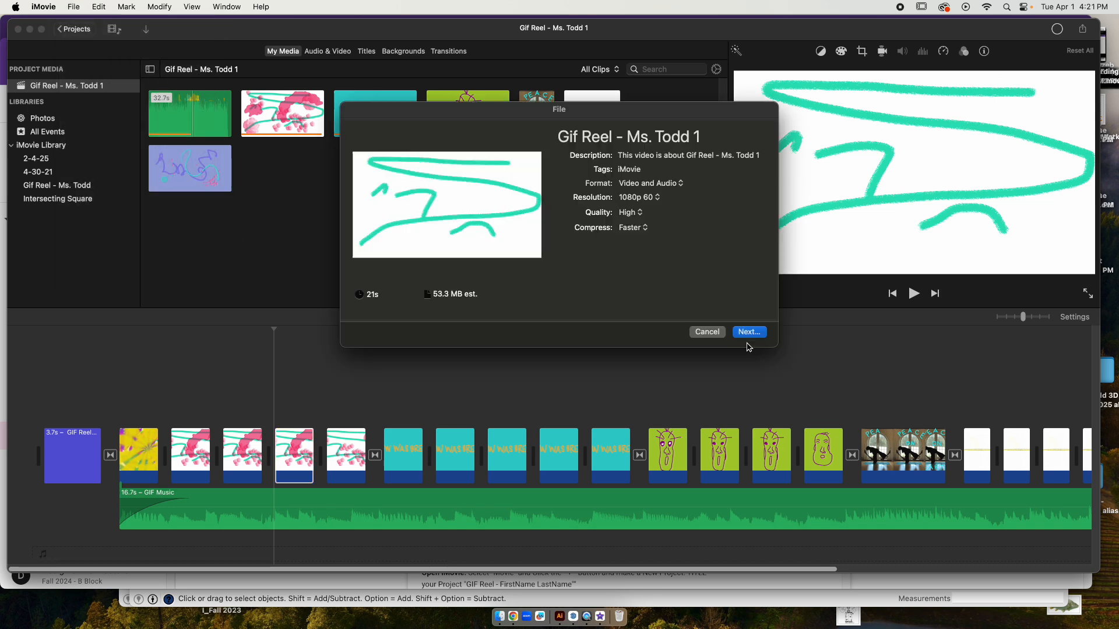
{"action": "left_click", "coordinate": [750, 333]}
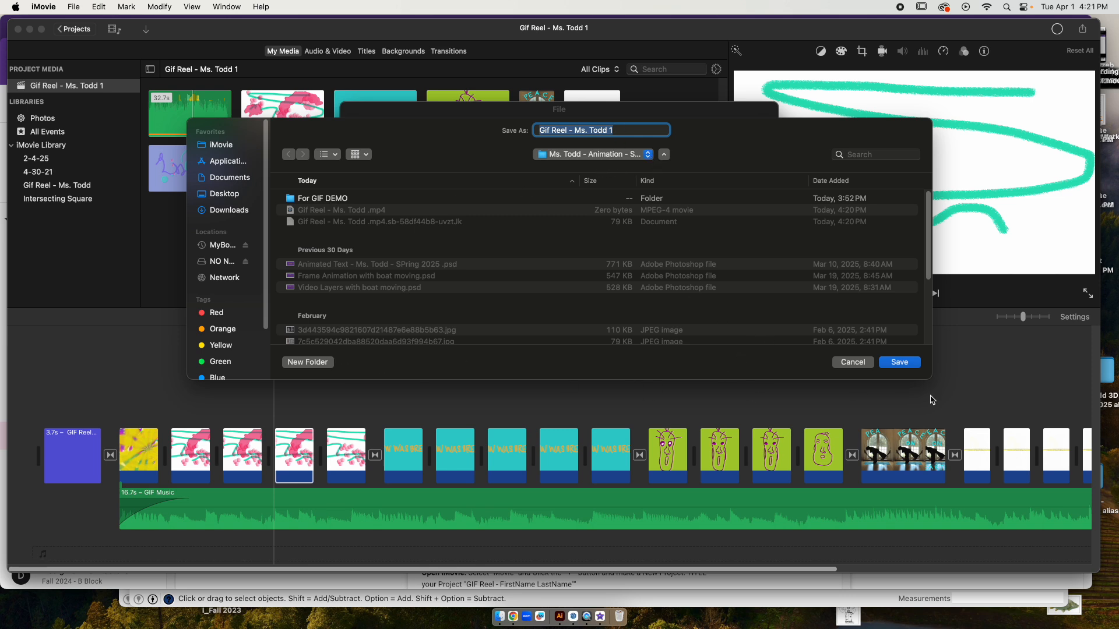
{"action": "left_click", "coordinate": [882, 362]}
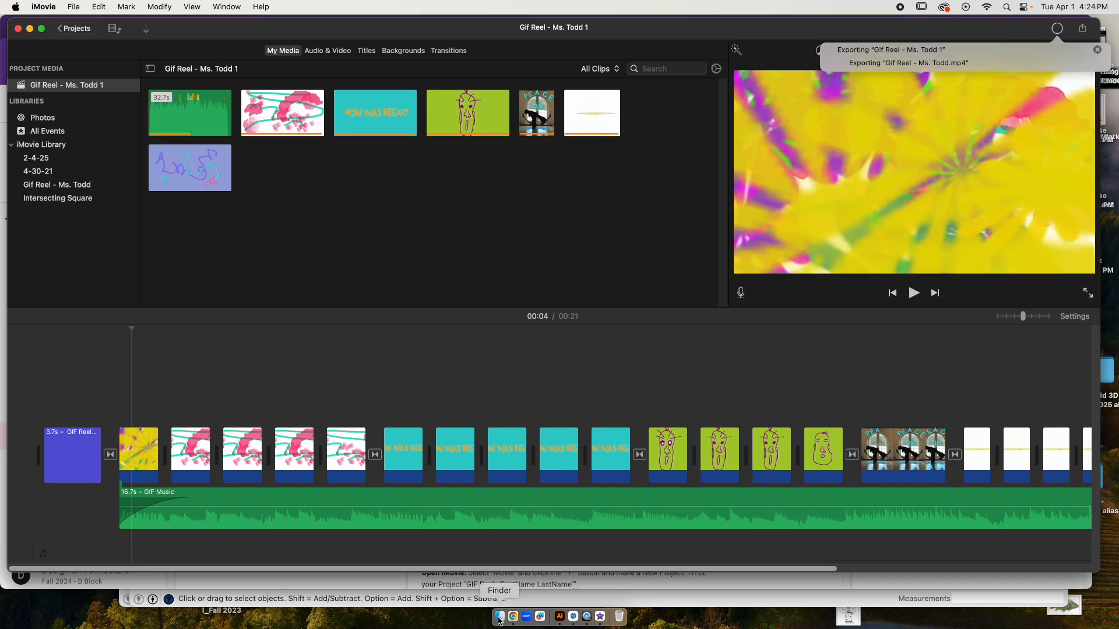
Switch to Finder and open the Spring 2025 Animation class folder in Documents to locate the exported reel.
{"action": "left_click", "coordinate": [500, 616]}
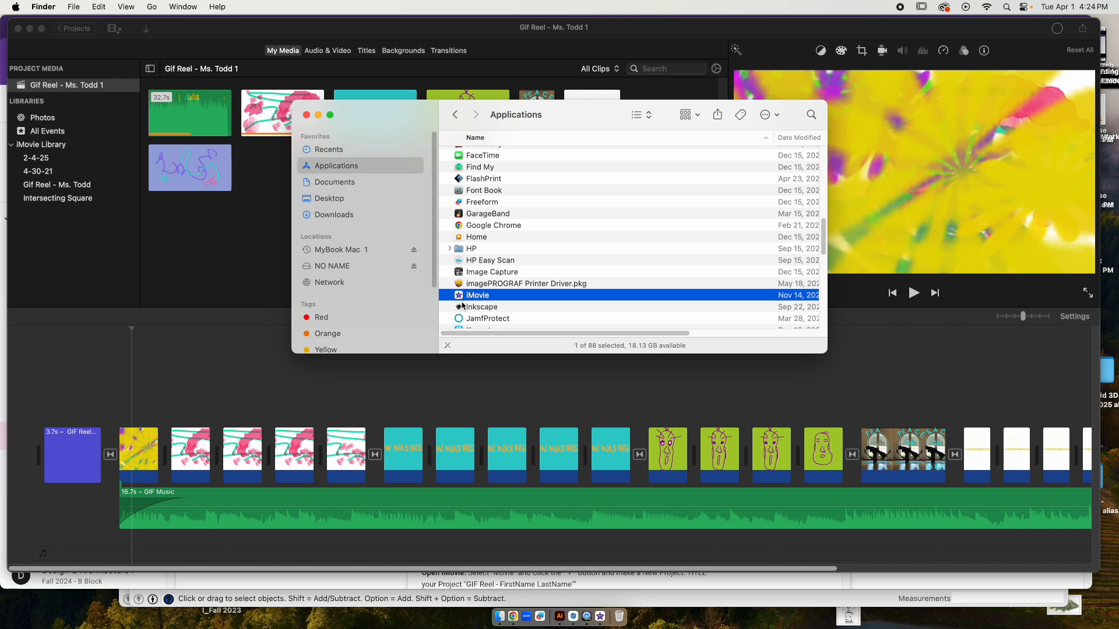
{"action": "left_click", "coordinate": [331, 182]}
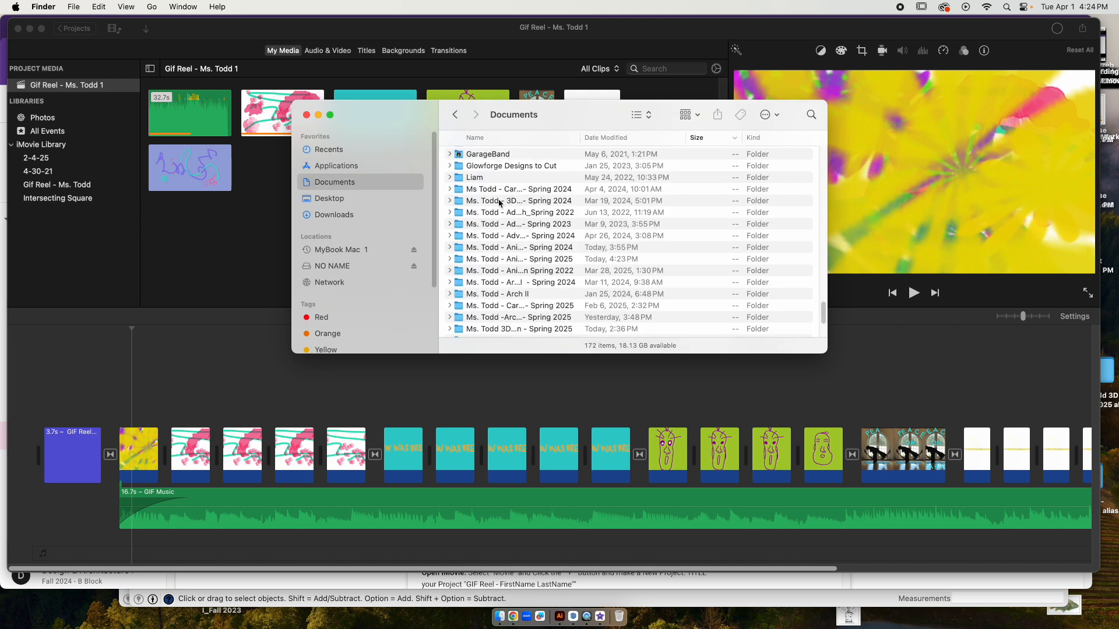
{"action": "double_click", "coordinate": [517, 258]}
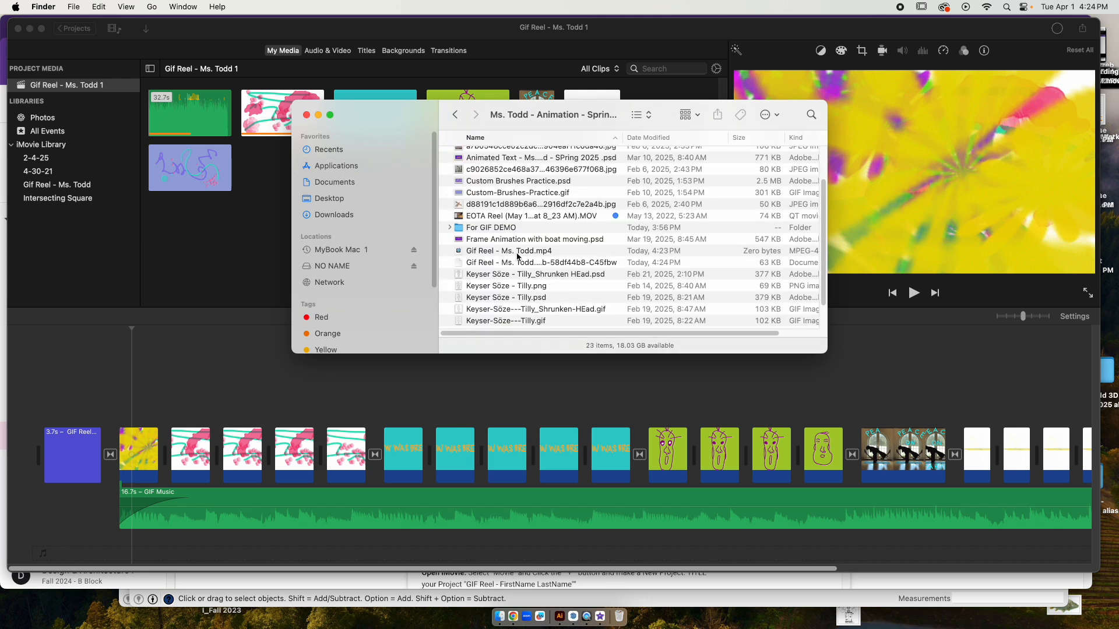